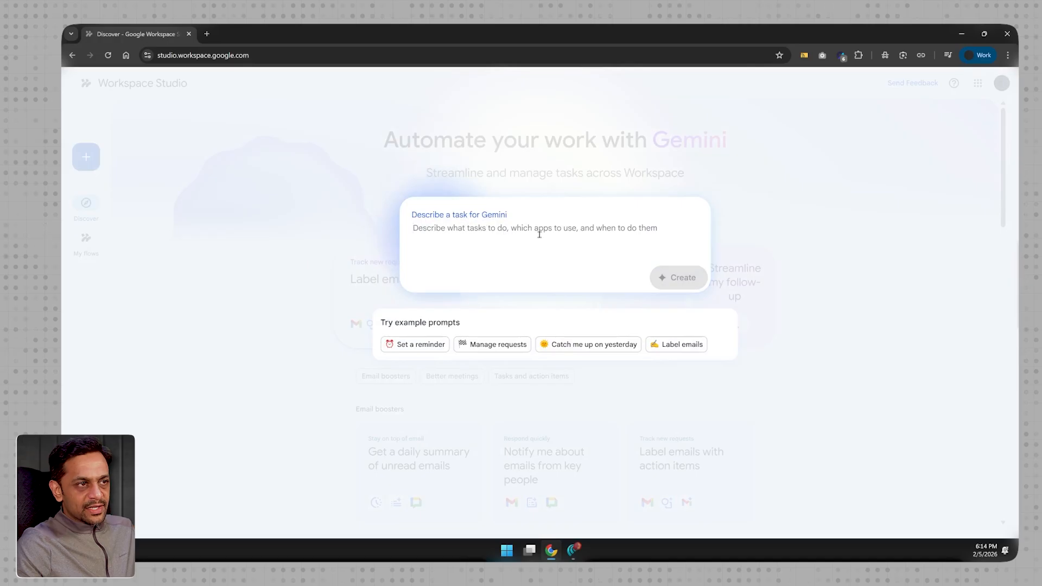
# Look over the Gemini task description box and browse the Discover page's flow templates, from email boosters to everyday essentials
pyautogui.click(539, 234)
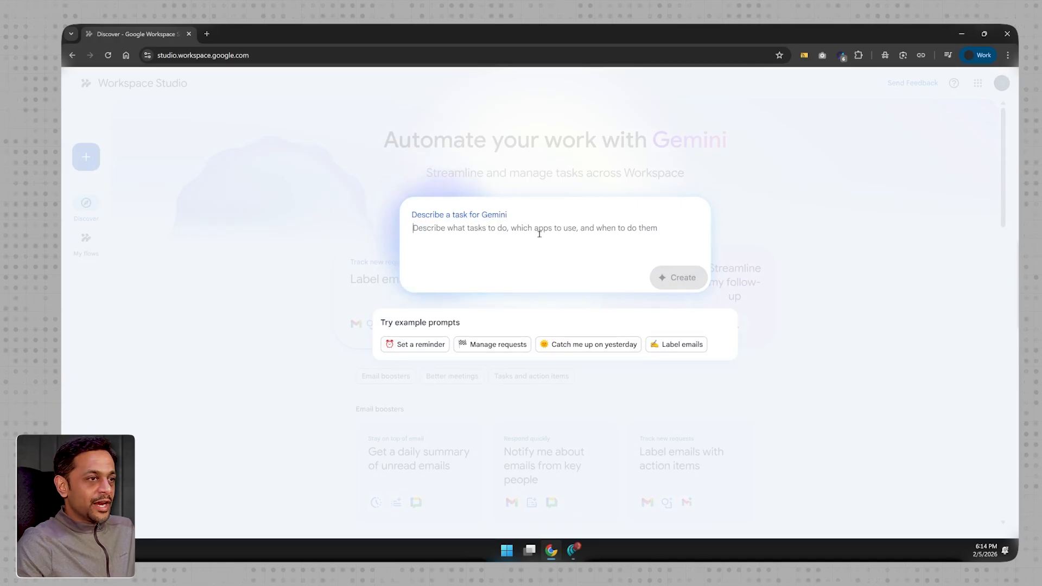
pyautogui.click(333, 199)
pyautogui.scroll(-3, 281, 339)
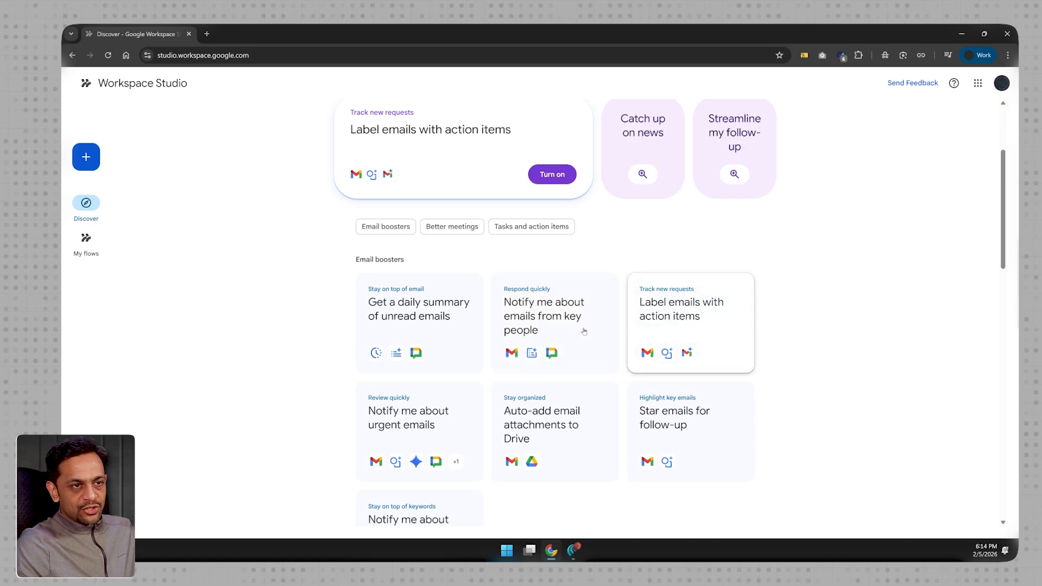
pyautogui.scroll(-5, 583, 331)
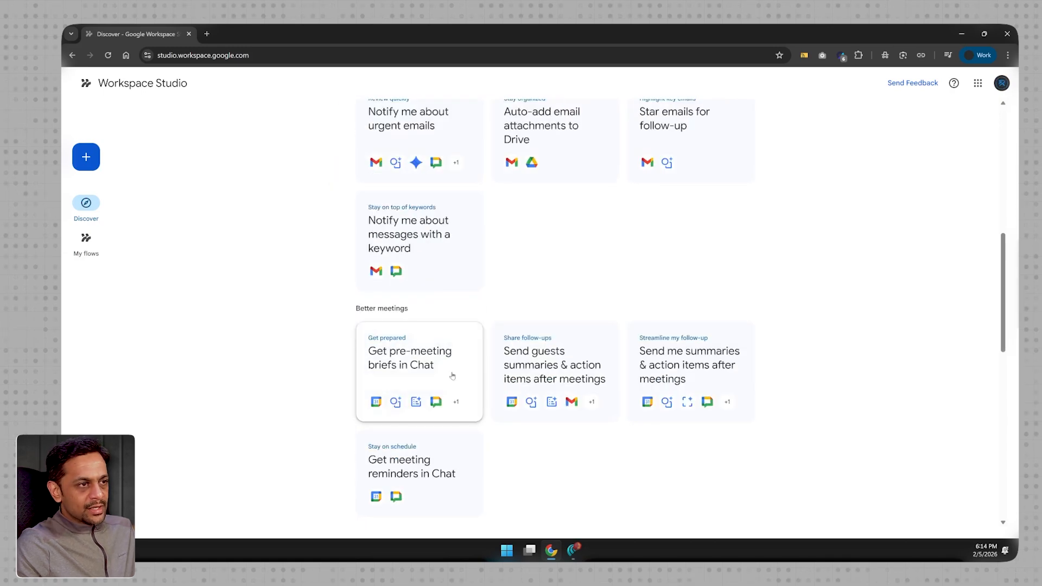
pyautogui.scroll(5, 382, 393)
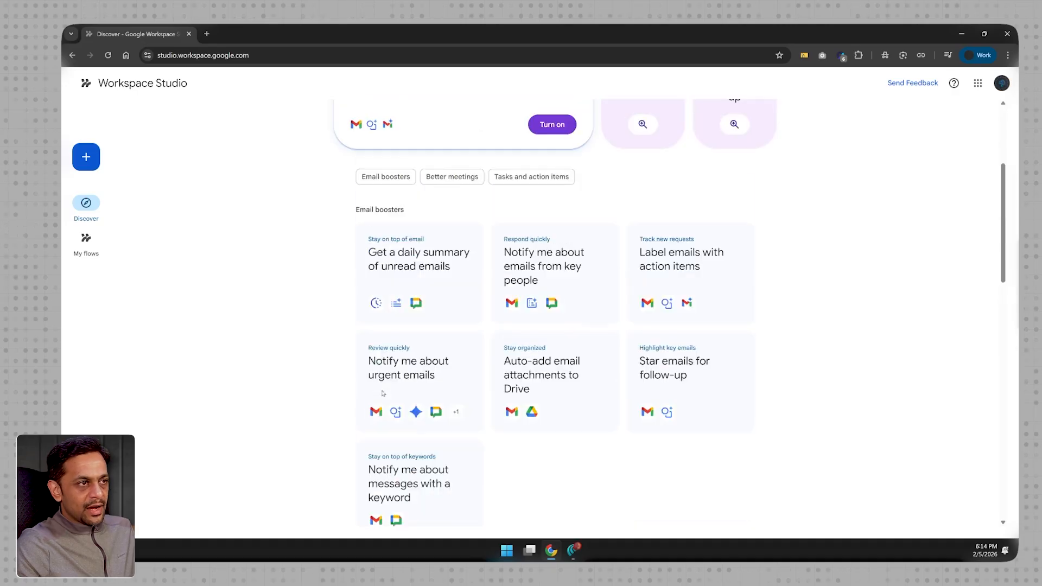
pyautogui.scroll(-5, 405, 337)
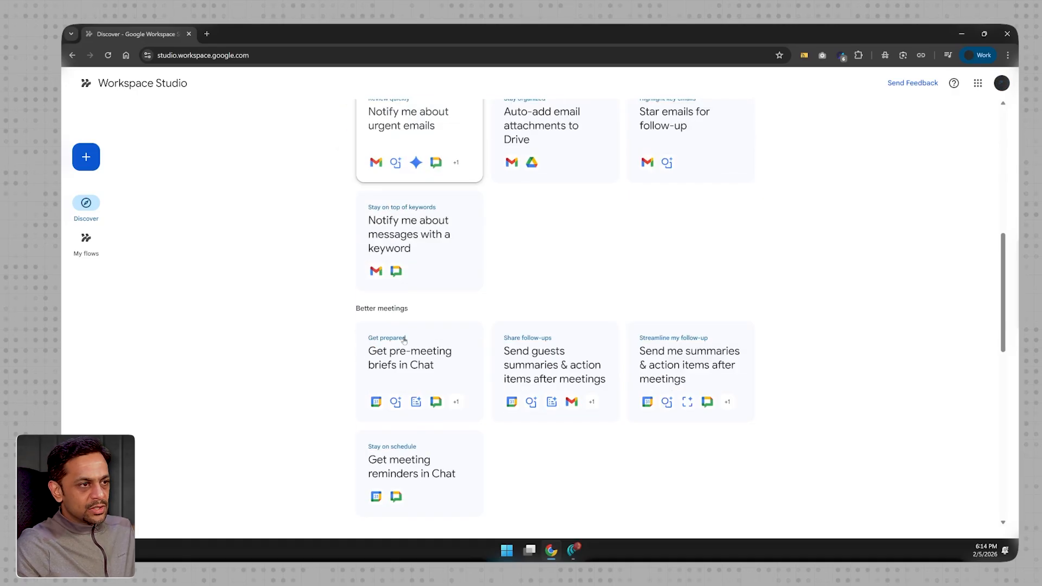
pyautogui.scroll(-7, 405, 355)
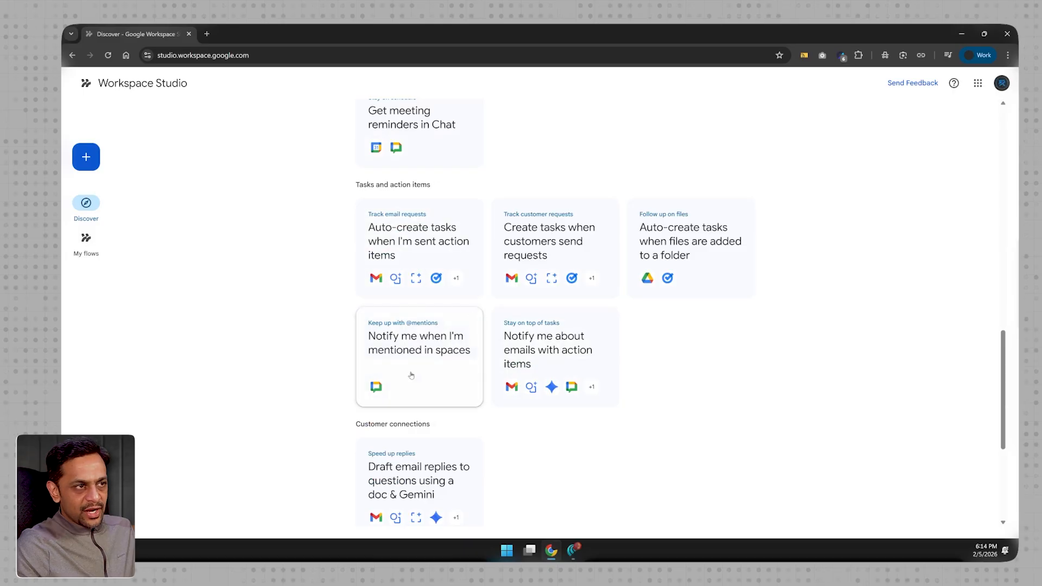
pyautogui.scroll(-2, 412, 372)
pyautogui.scroll(-3, 416, 331)
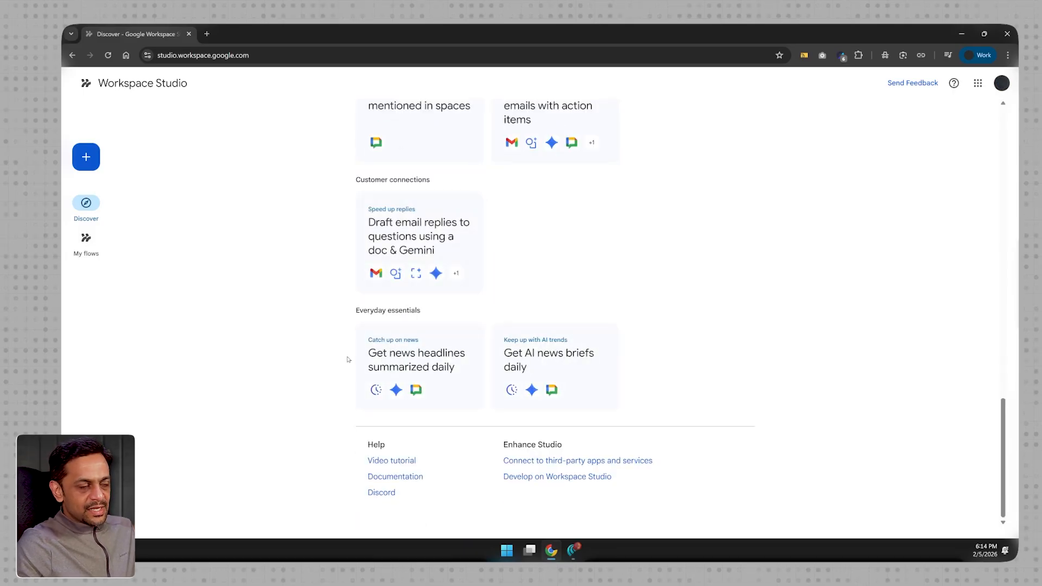
pyautogui.scroll(10, 274, 298)
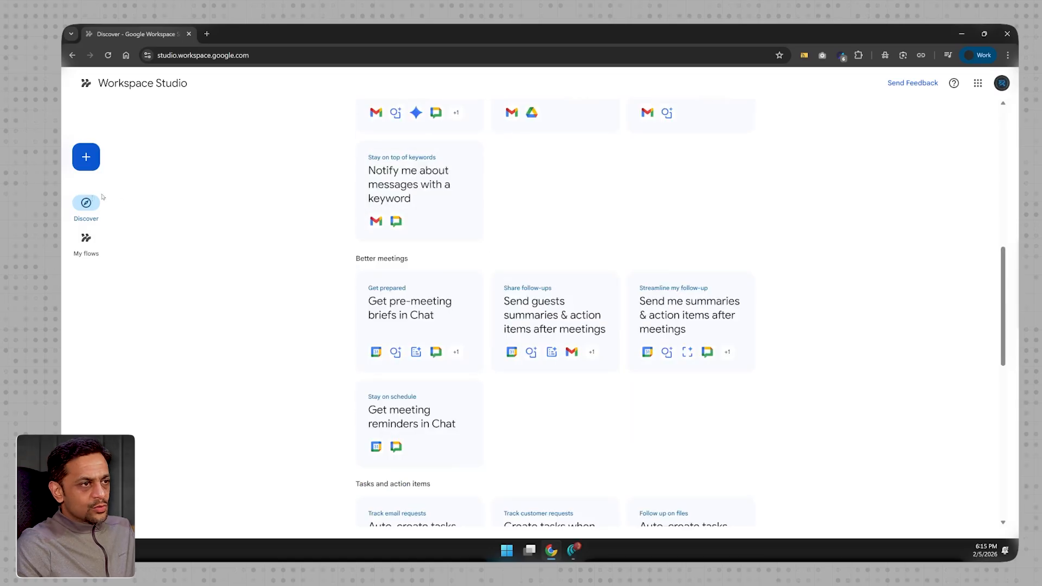
# View the list of existing flows and the starter choices offered for a new blank flow
pyautogui.click(87, 240)
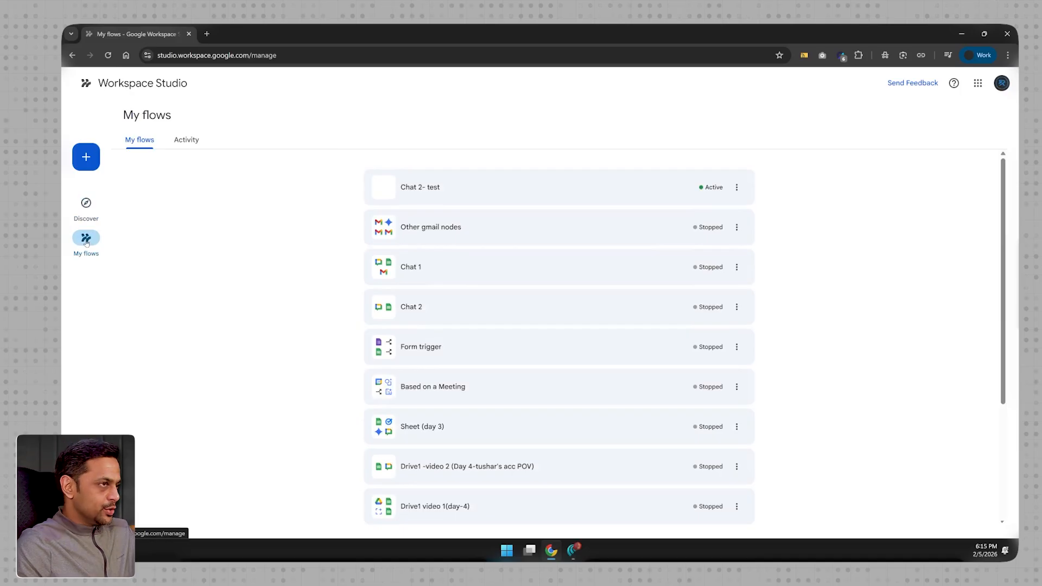
pyautogui.click(84, 157)
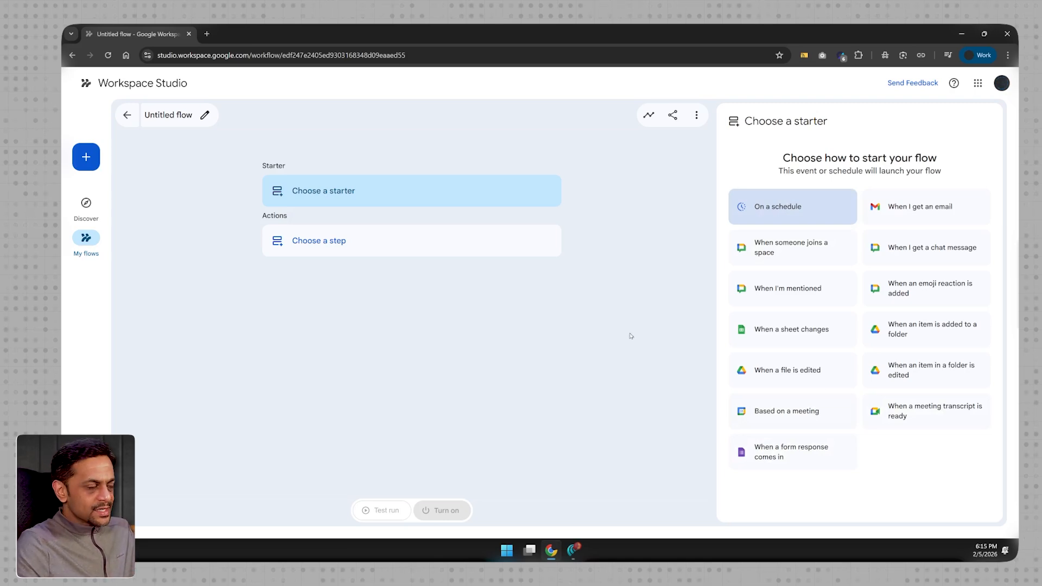
# Return to Discover, open the "Get a daily summary of unread emails" template and select its On a schedule starter
pyautogui.click(86, 203)
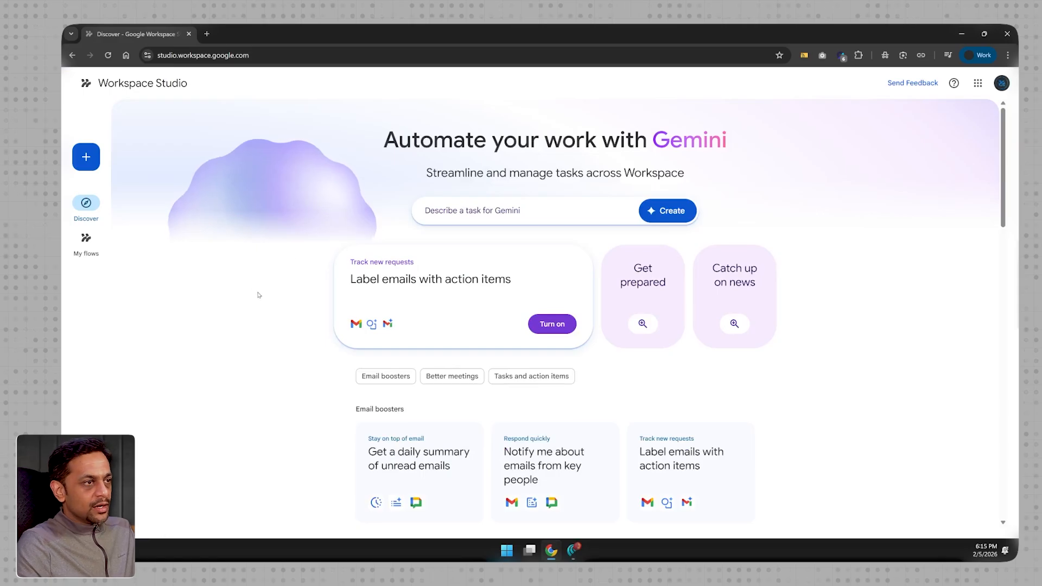
pyautogui.scroll(-4, 258, 295)
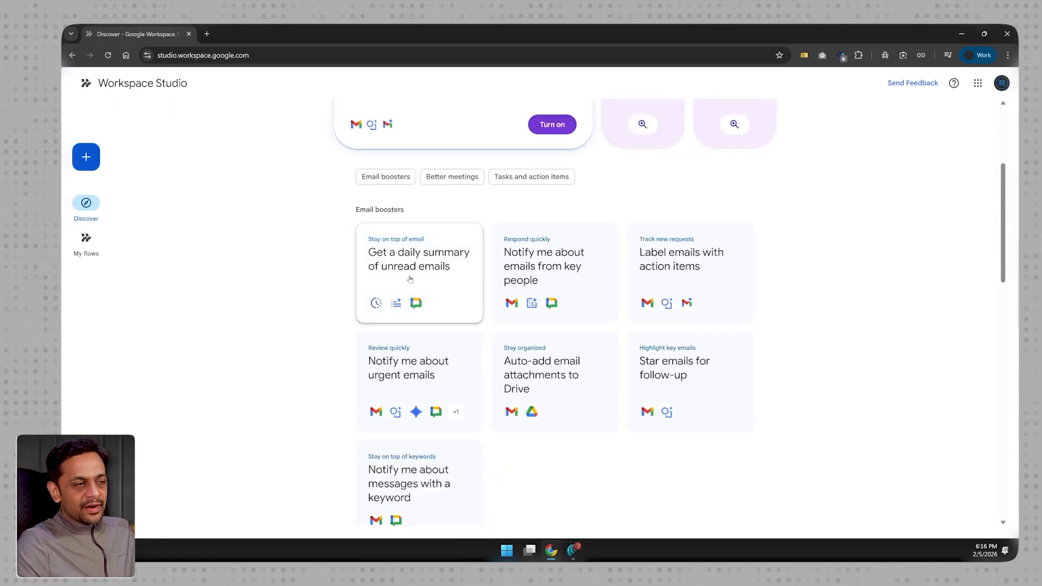
pyautogui.click(409, 279)
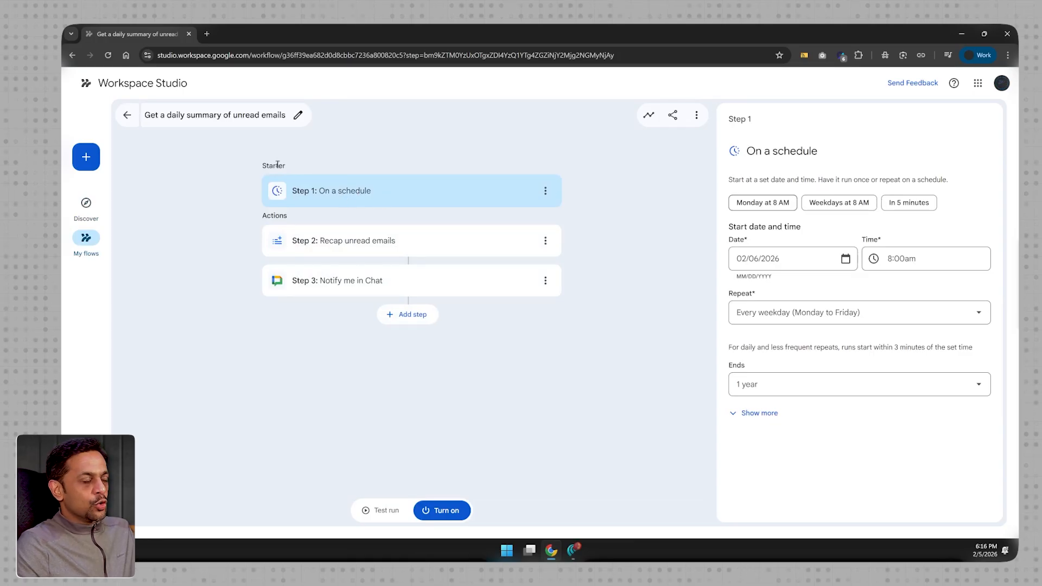
pyautogui.doubleClick(277, 164)
pyautogui.click(380, 204)
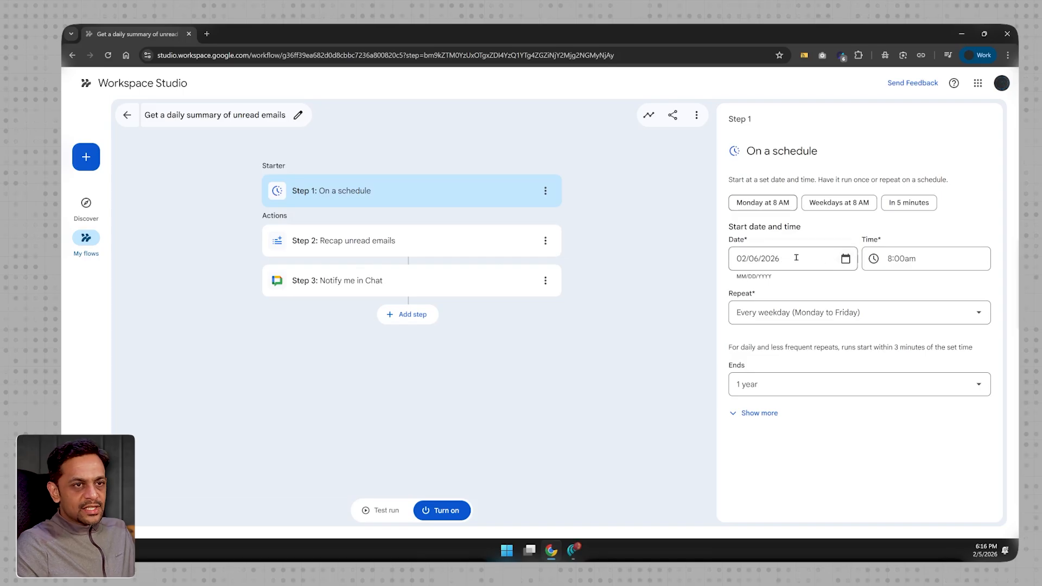
# Examine the schedule starter's date and time fields and the available repeat intervals without changing them
pyautogui.click(770, 258)
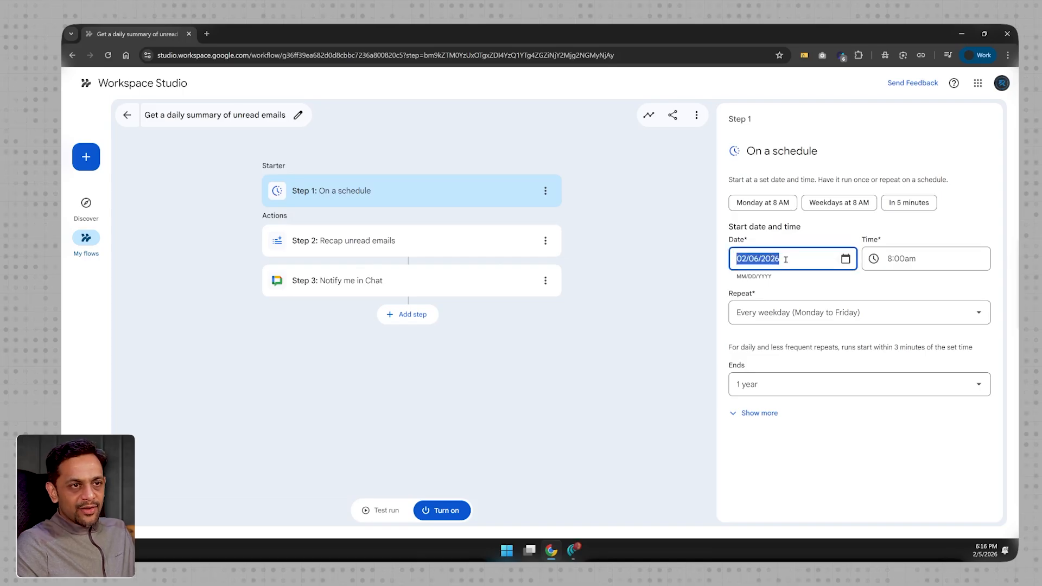
pyautogui.click(894, 259)
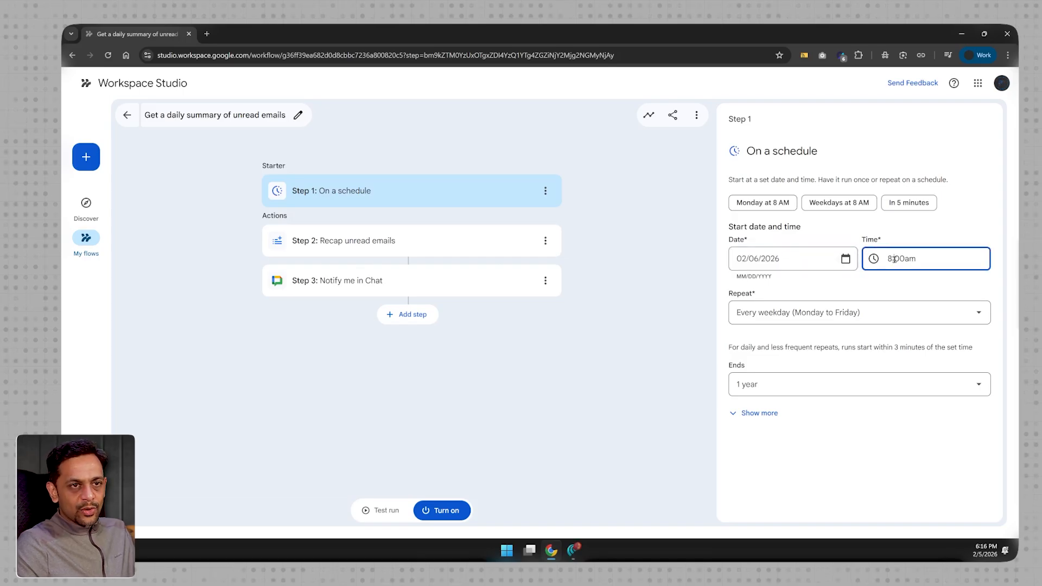
pyautogui.click(787, 312)
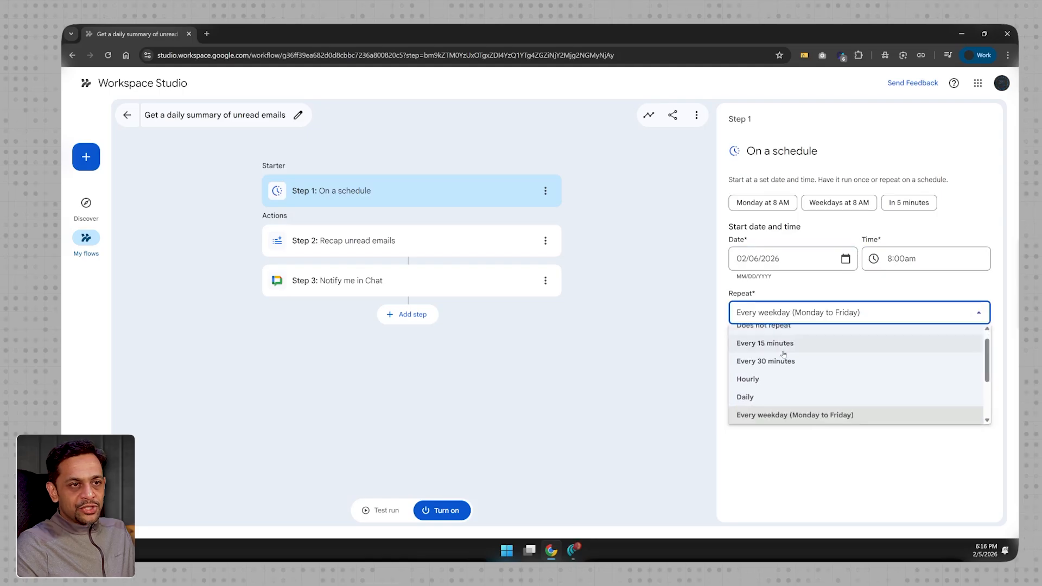
pyautogui.scroll(1, 785, 343)
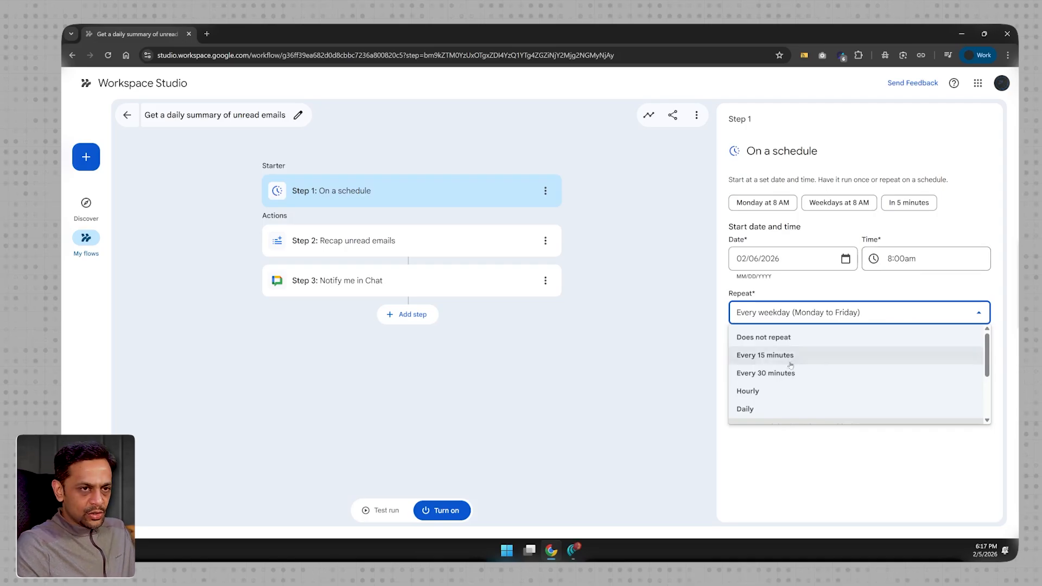
pyautogui.scroll(-1, 763, 394)
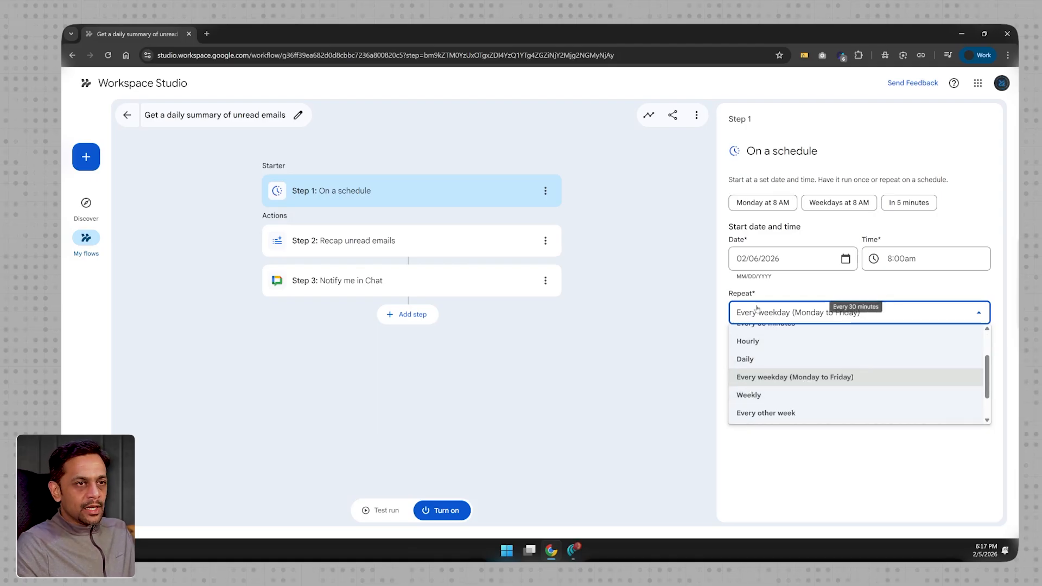
pyautogui.click(757, 259)
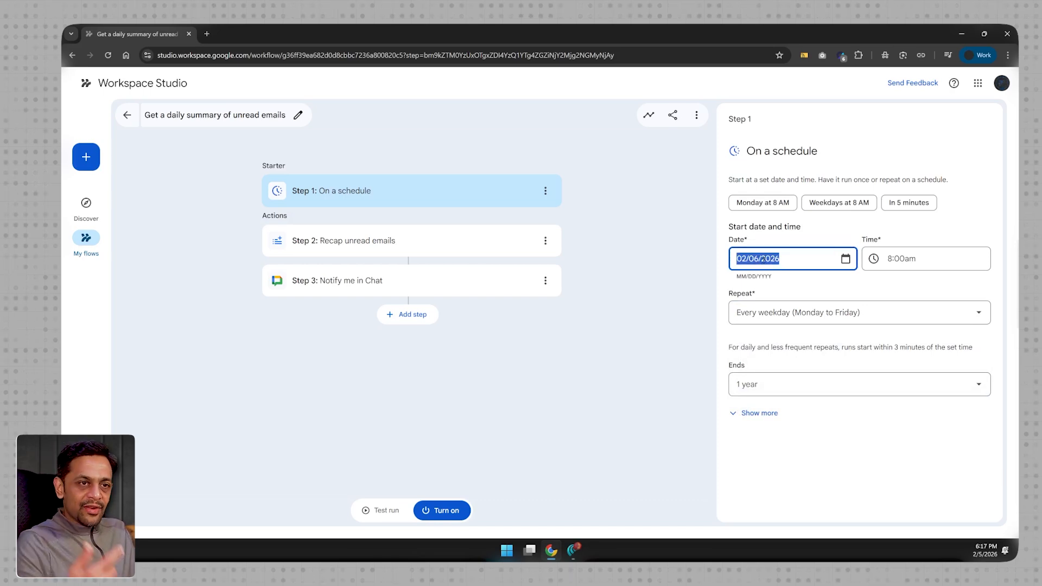
pyautogui.click(785, 314)
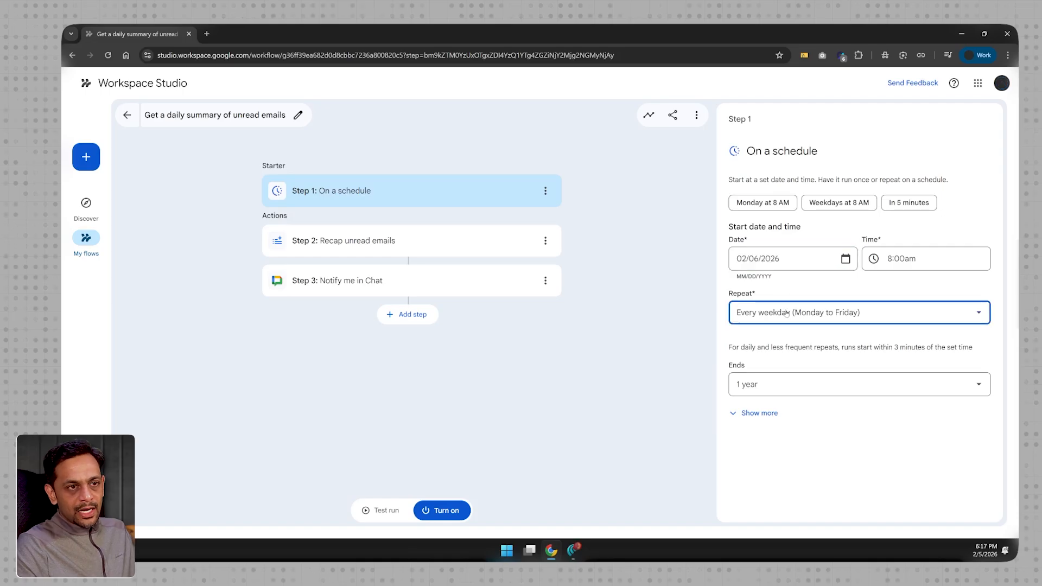
pyautogui.scroll(-1, 762, 395)
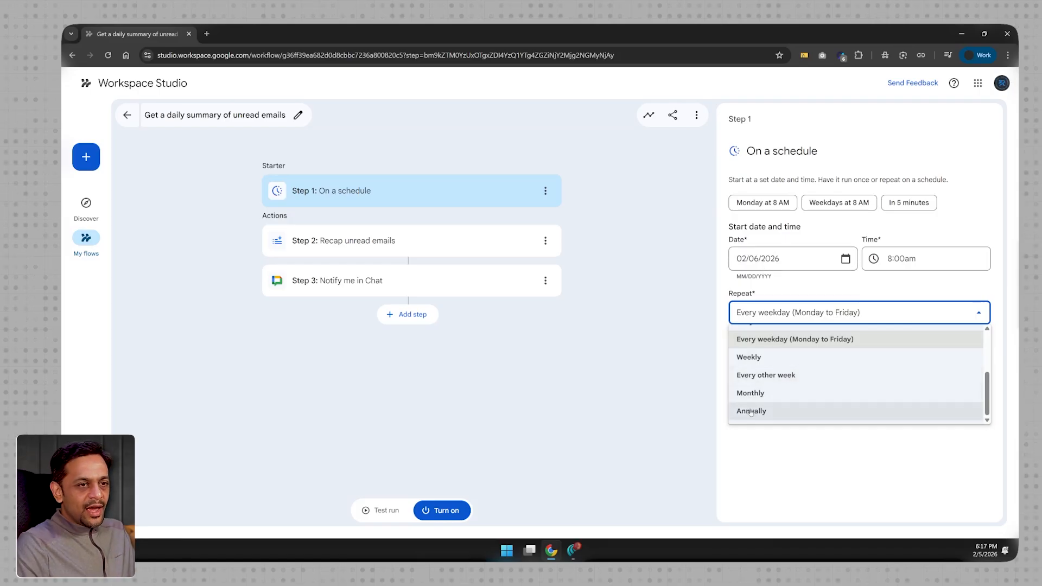
pyautogui.click(760, 447)
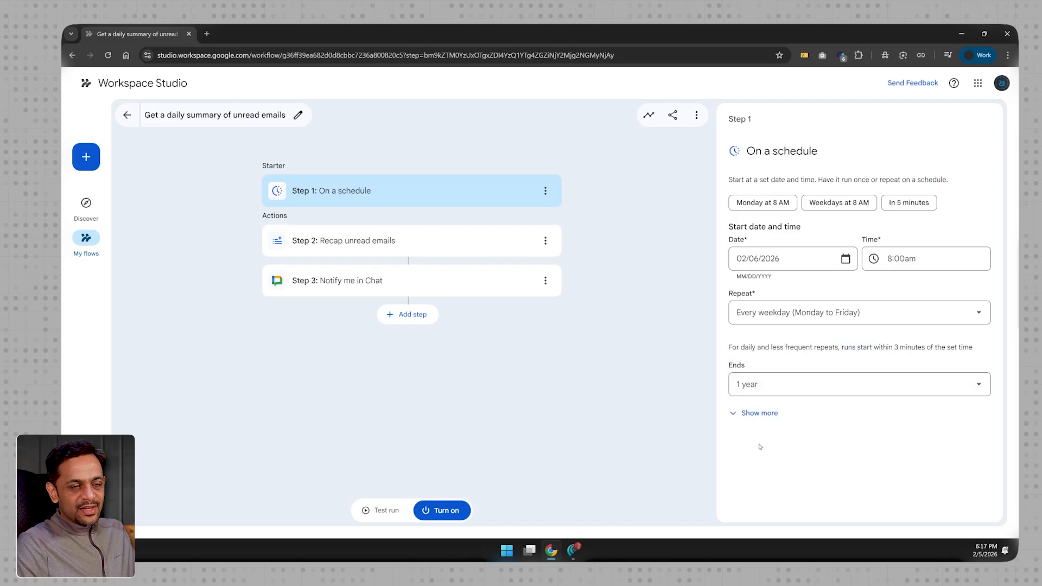
# Review the schedule's end options and choose 1 year
pyautogui.click(757, 384)
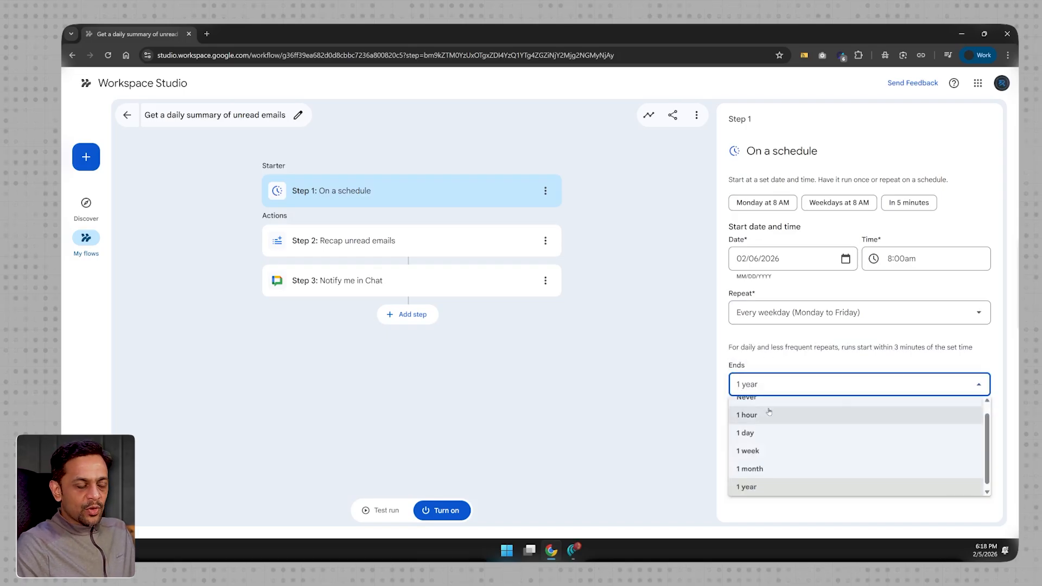
pyautogui.scroll(1, 765, 412)
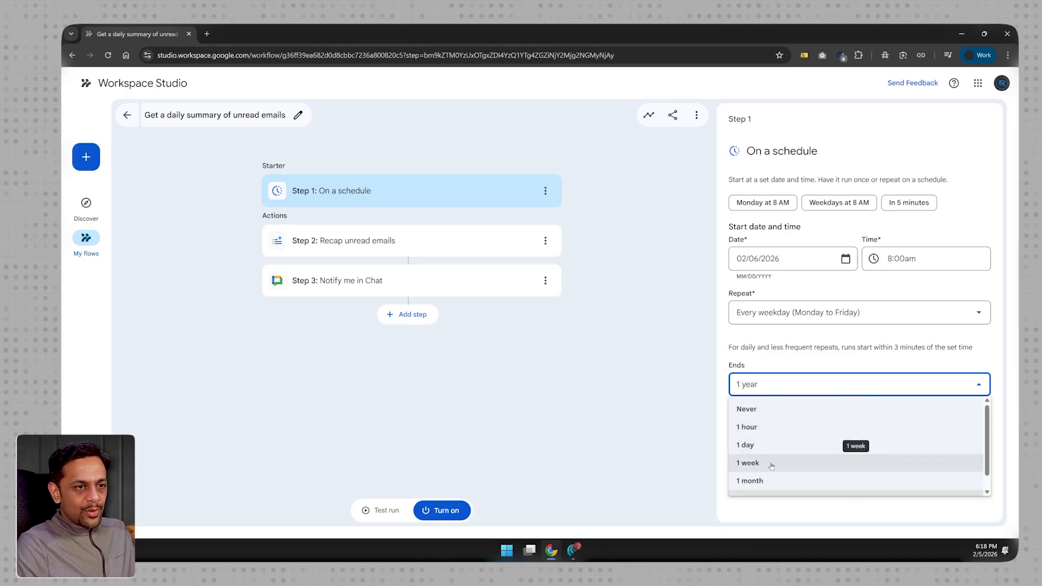
pyautogui.scroll(-1, 768, 465)
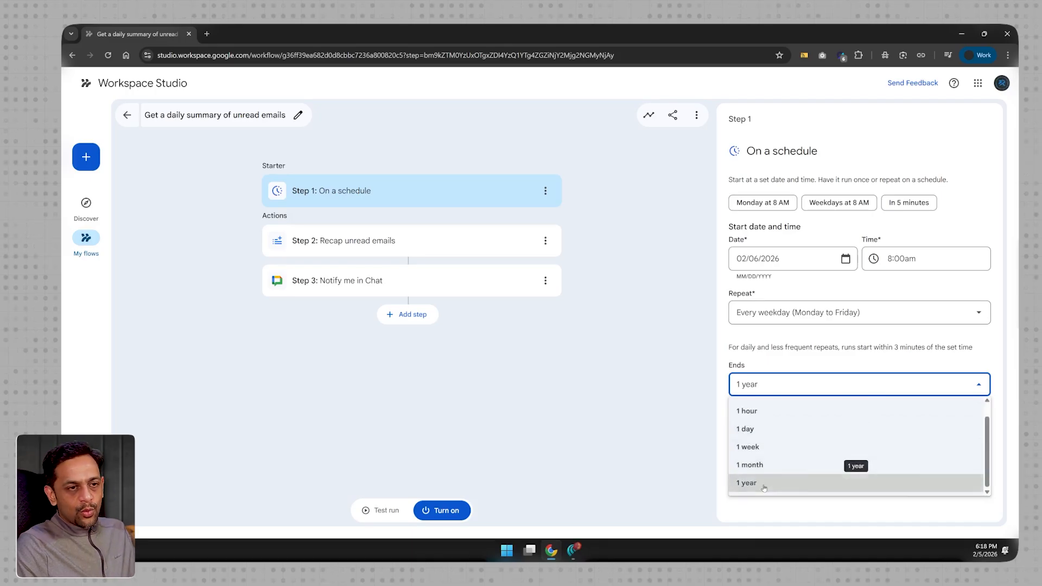
pyautogui.click(770, 483)
pyautogui.click(787, 479)
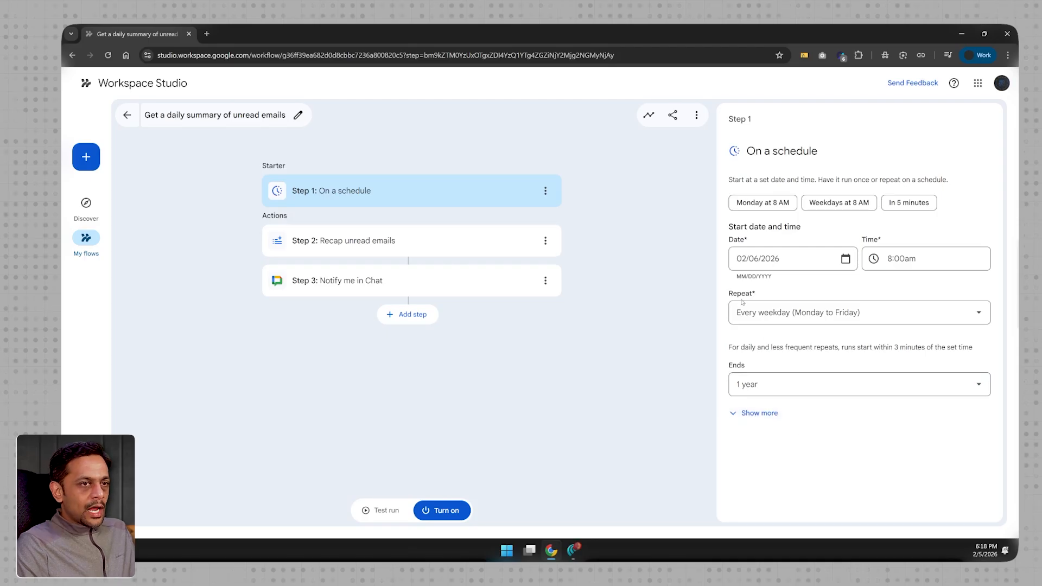
# Expand the schedule's additional settings, check the time zone choices and collapse the settings again
pyautogui.click(734, 415)
pyautogui.click(779, 432)
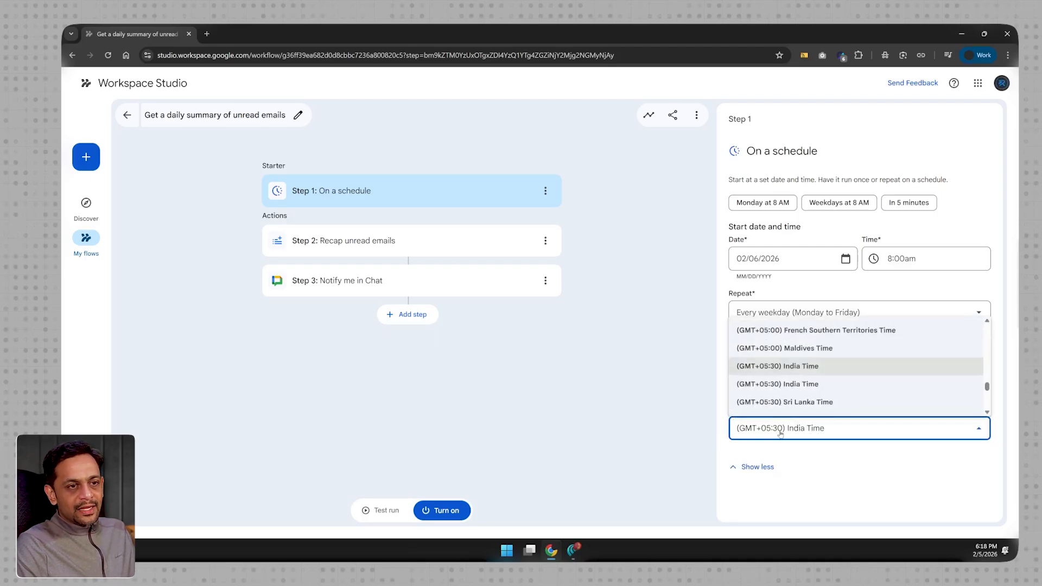
pyautogui.click(787, 496)
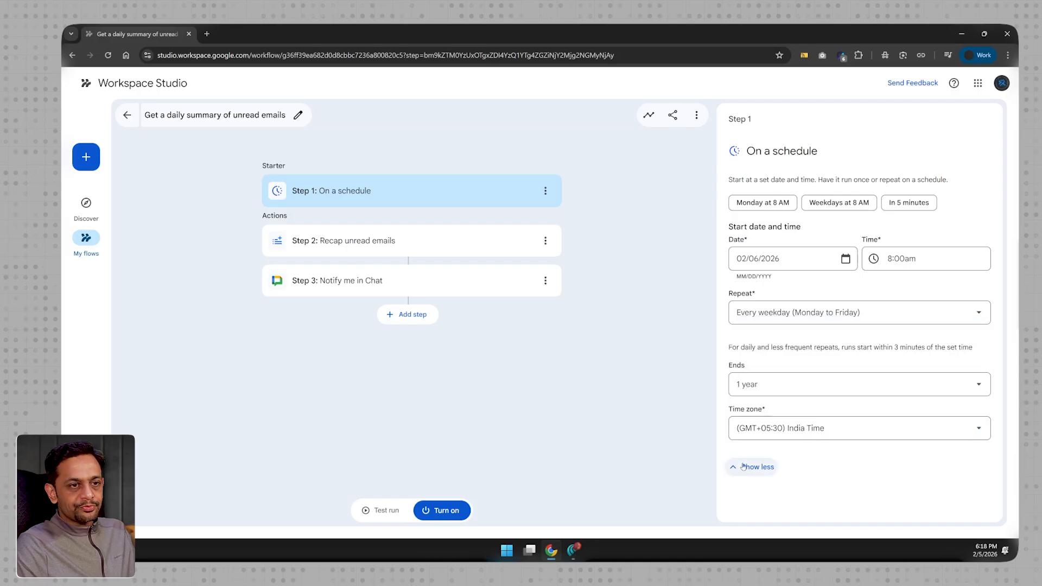
pyautogui.click(740, 467)
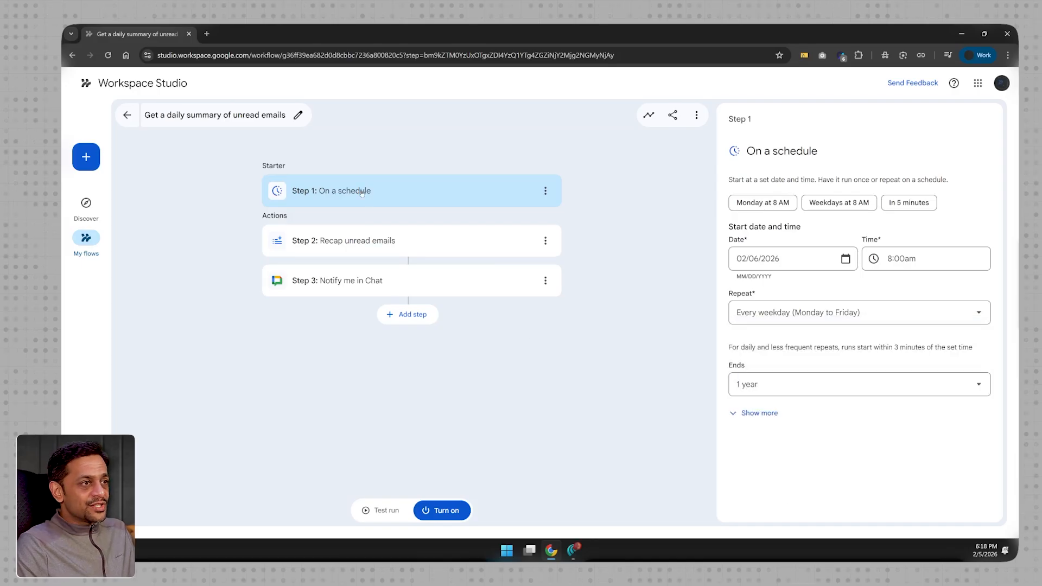
# In the Recap unread emails step, choose Yesterday (12 AM to 11:59 PM) as the time range for the summary
pyautogui.click(353, 242)
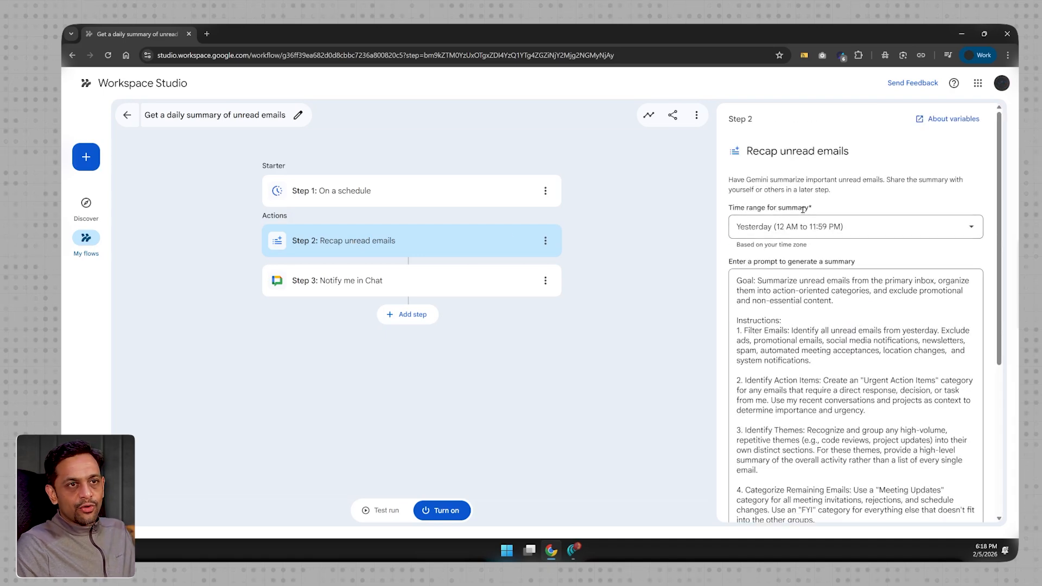
pyautogui.click(774, 228)
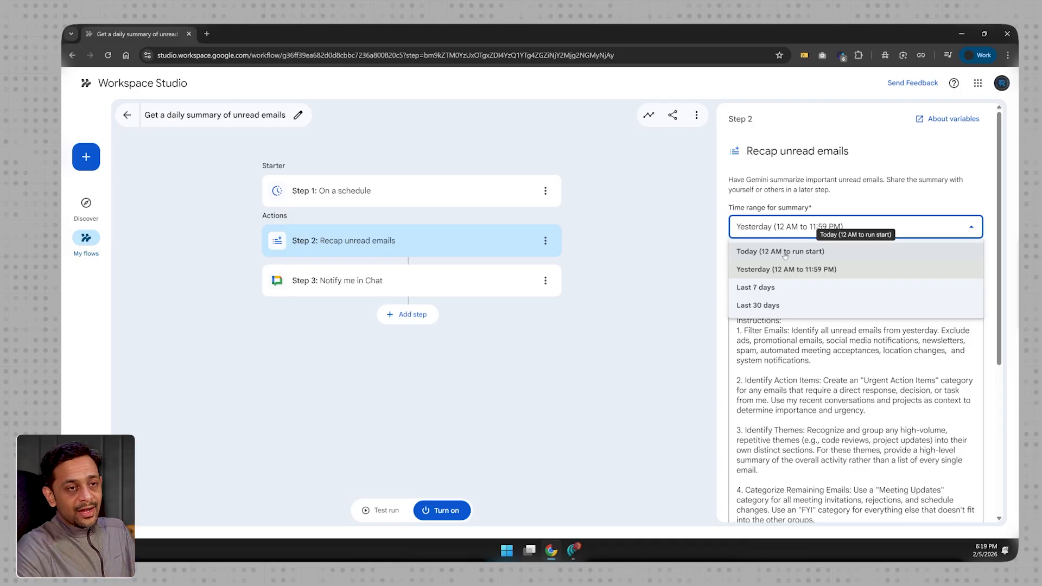
pyautogui.click(810, 273)
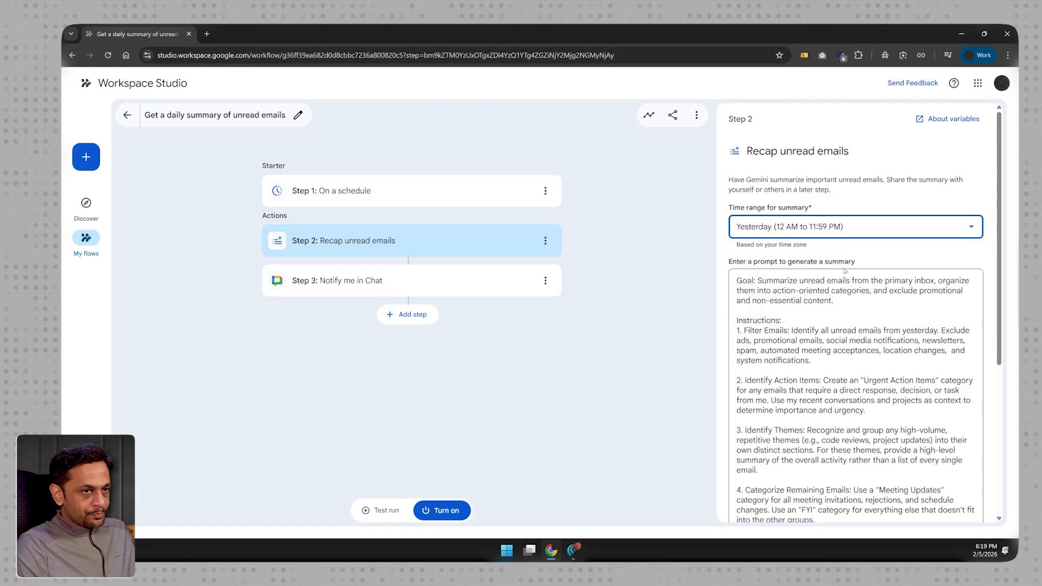
# Read through the summary prompt of the Recap unread emails step, from its goal and instructions to the formatting rules
pyautogui.click(783, 283)
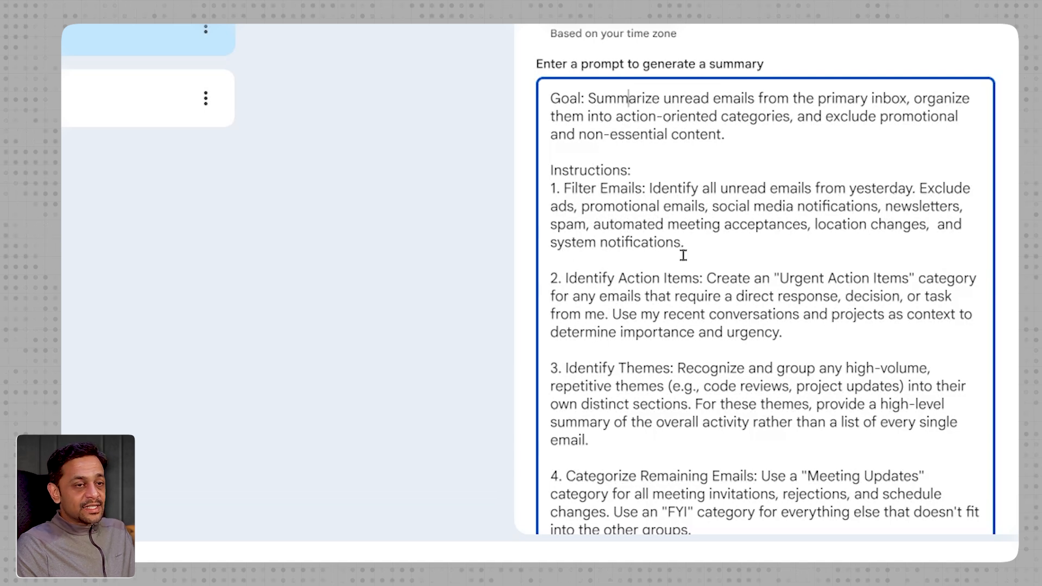
pyautogui.scroll(-2, 682, 254)
pyautogui.scroll(-2, 601, 184)
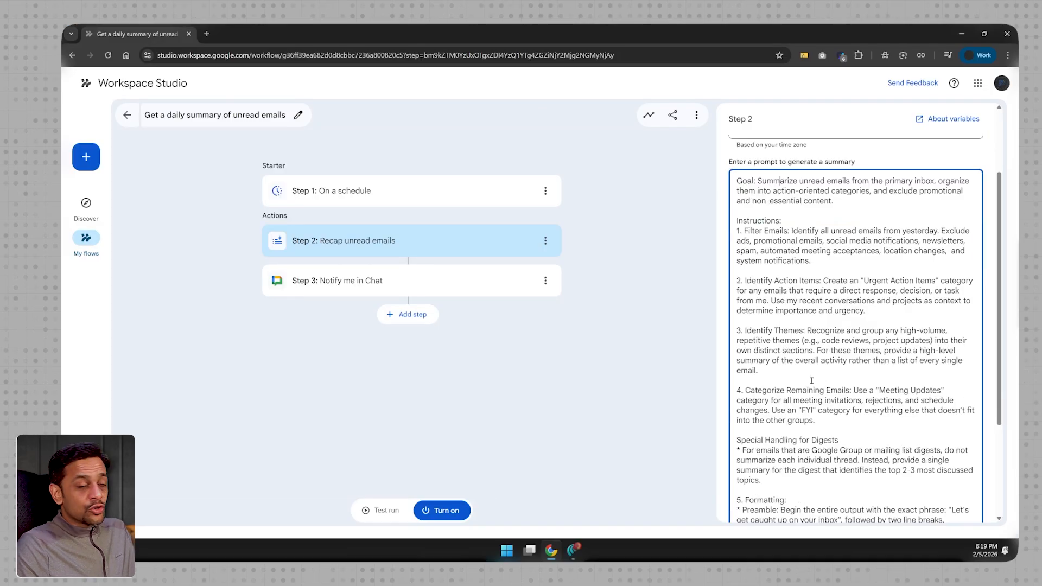
pyautogui.scroll(-1, 808, 380)
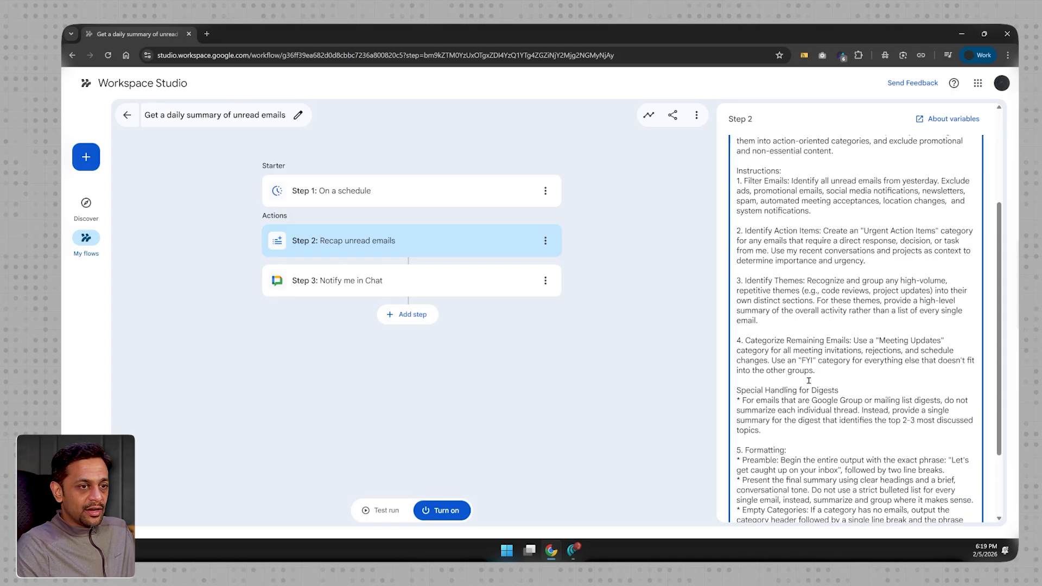
pyautogui.scroll(-2, 801, 376)
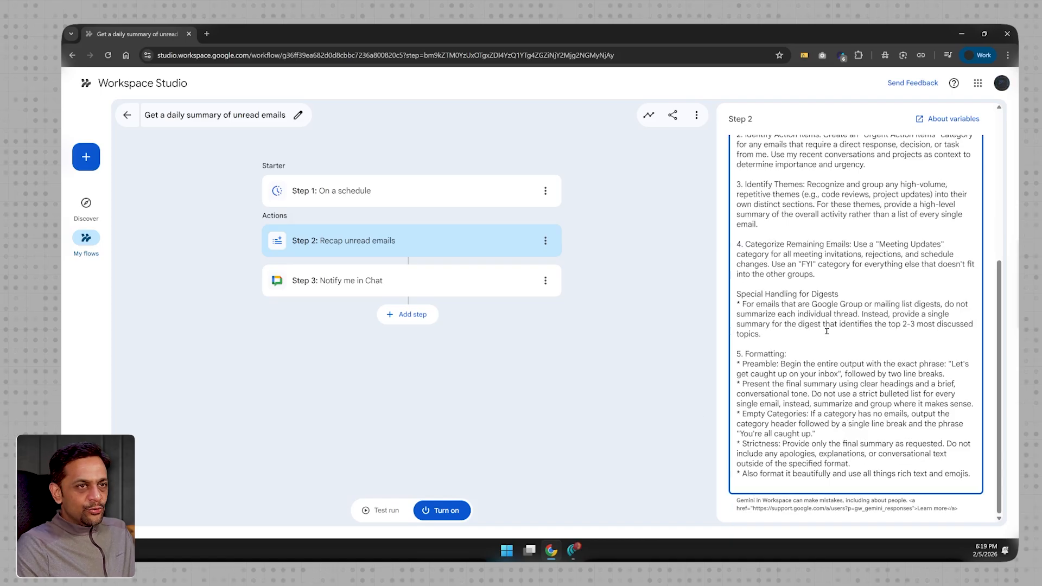
pyautogui.scroll(5, 827, 331)
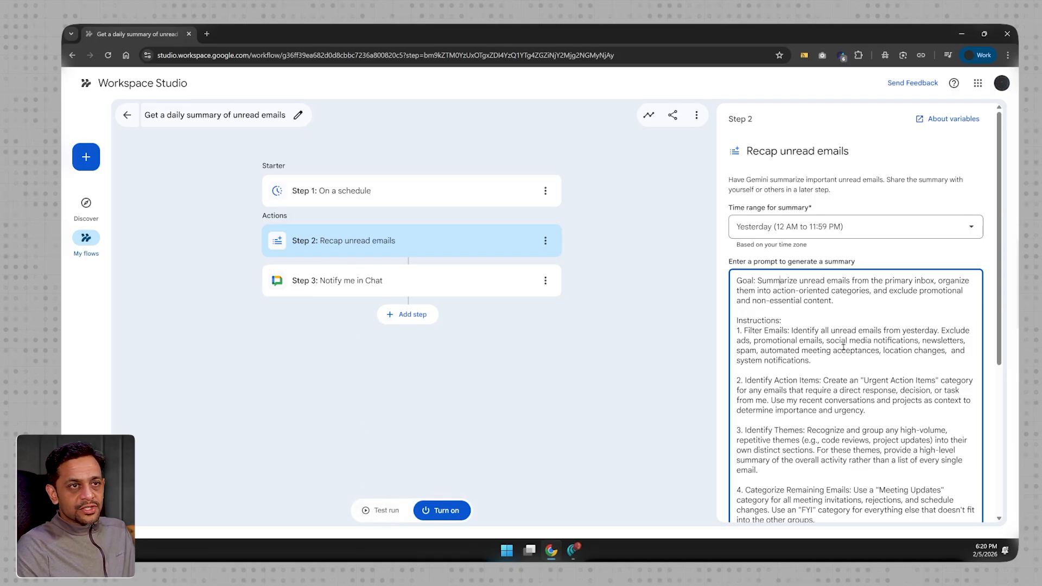
# Check the message of the Notify me in Chat step and start a test run of the flow
pyautogui.click(348, 283)
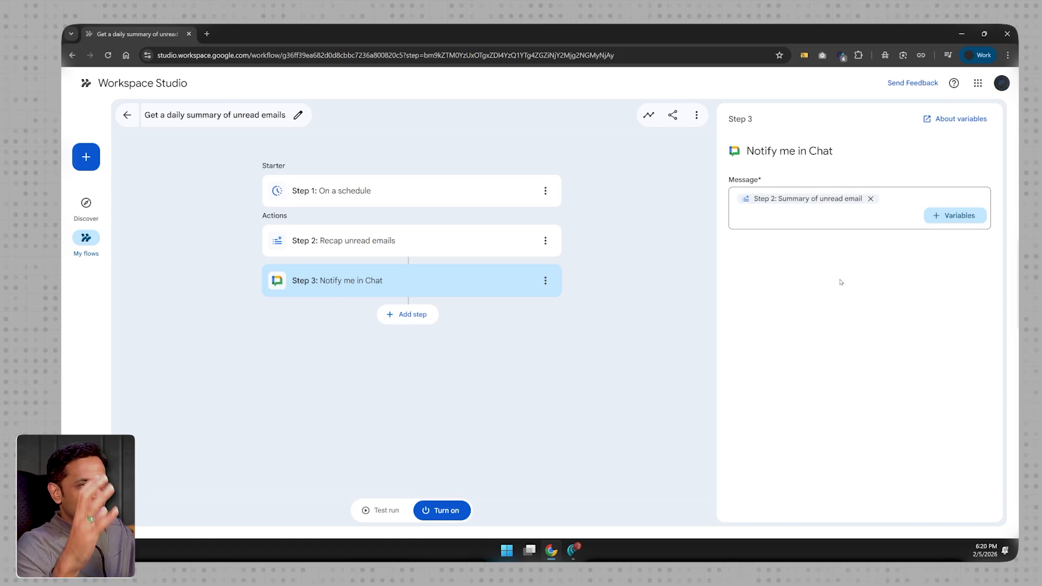
pyautogui.click(374, 510)
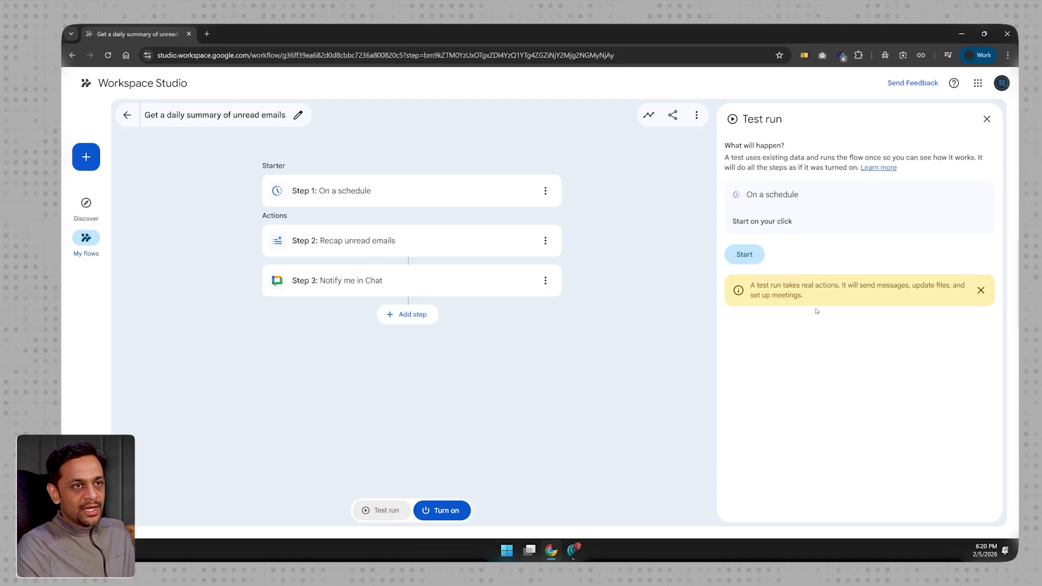
pyautogui.click(749, 259)
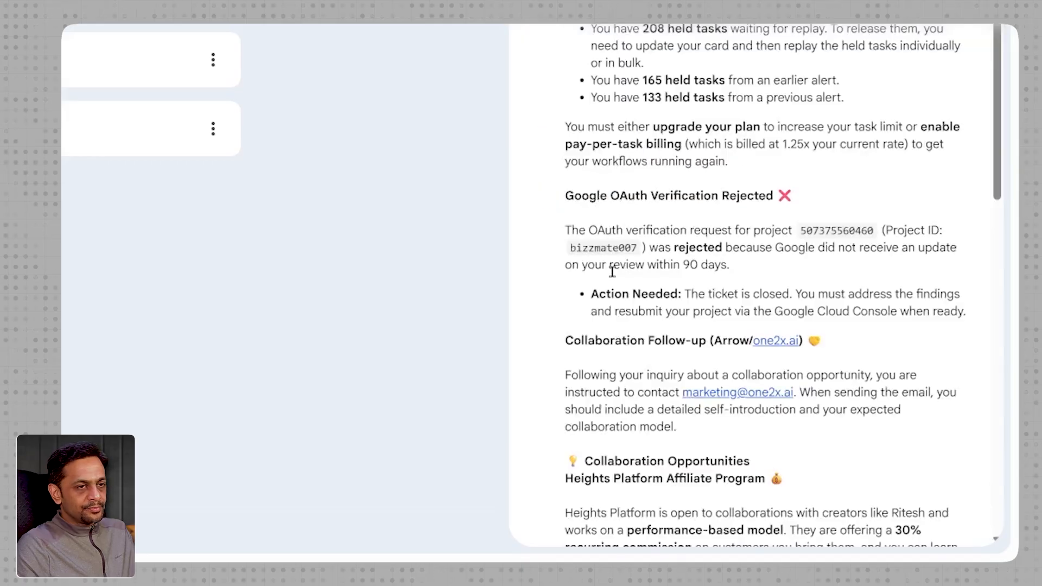
# Skim the complete test run results, from the schedule starter through the generated email summary to the Chat notification
pyautogui.scroll(6, 612, 273)
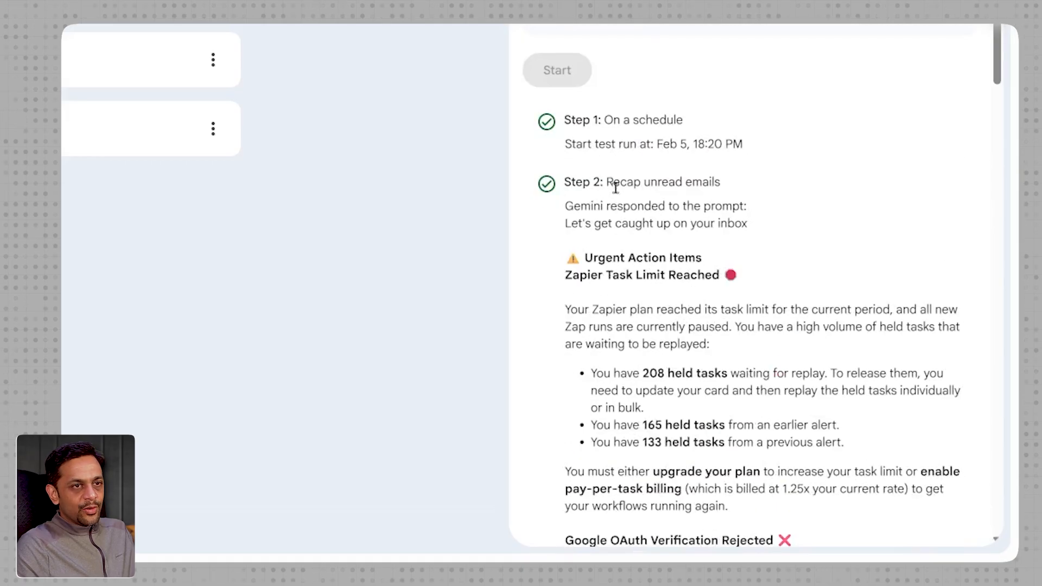
pyautogui.scroll(-20, 588, 203)
pyautogui.scroll(5, 634, 204)
pyautogui.scroll(15, 634, 204)
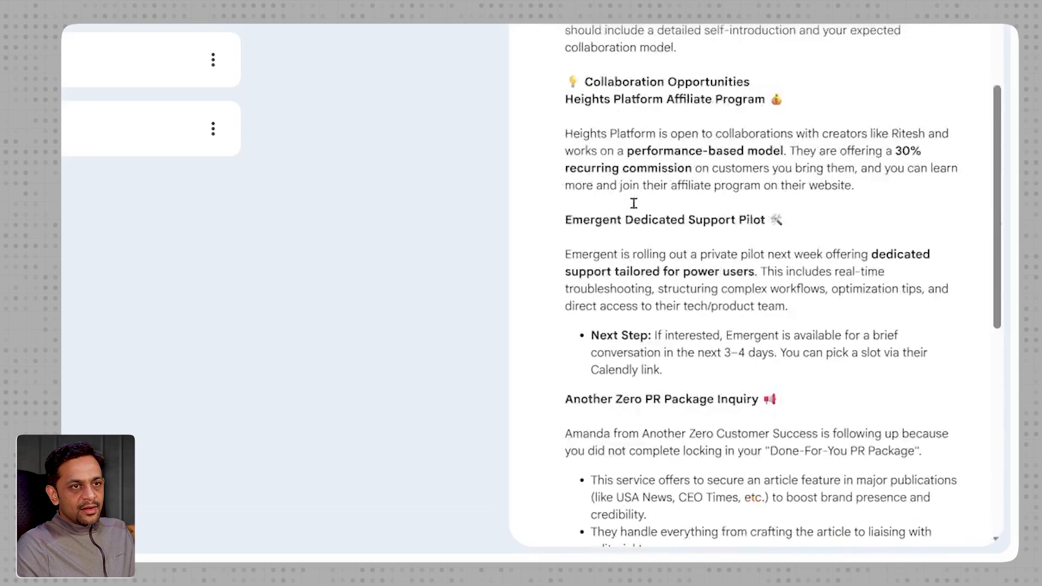
pyautogui.scroll(-20, 634, 203)
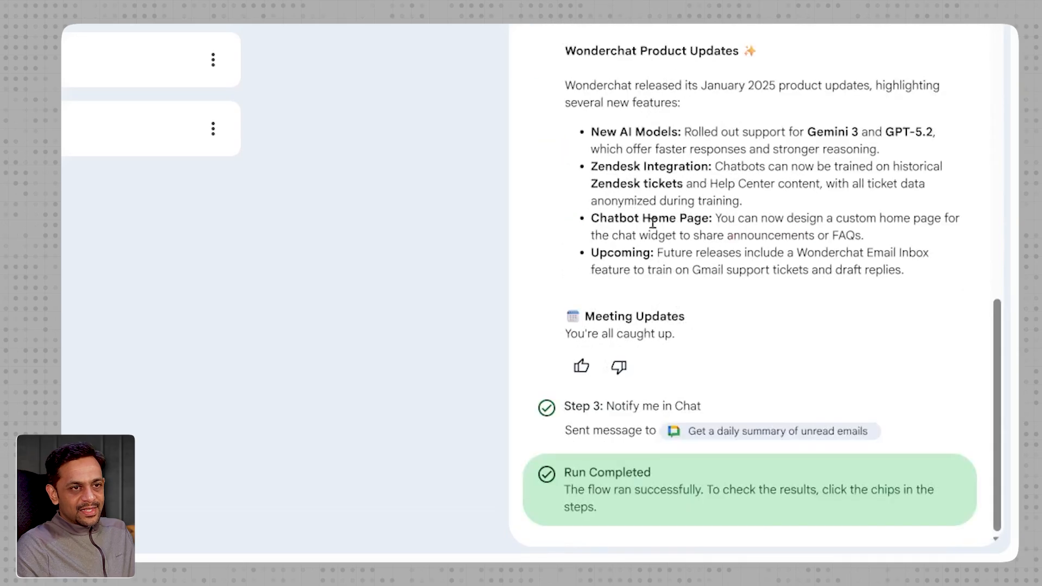
pyautogui.scroll(5, 688, 259)
pyautogui.scroll(7, 688, 259)
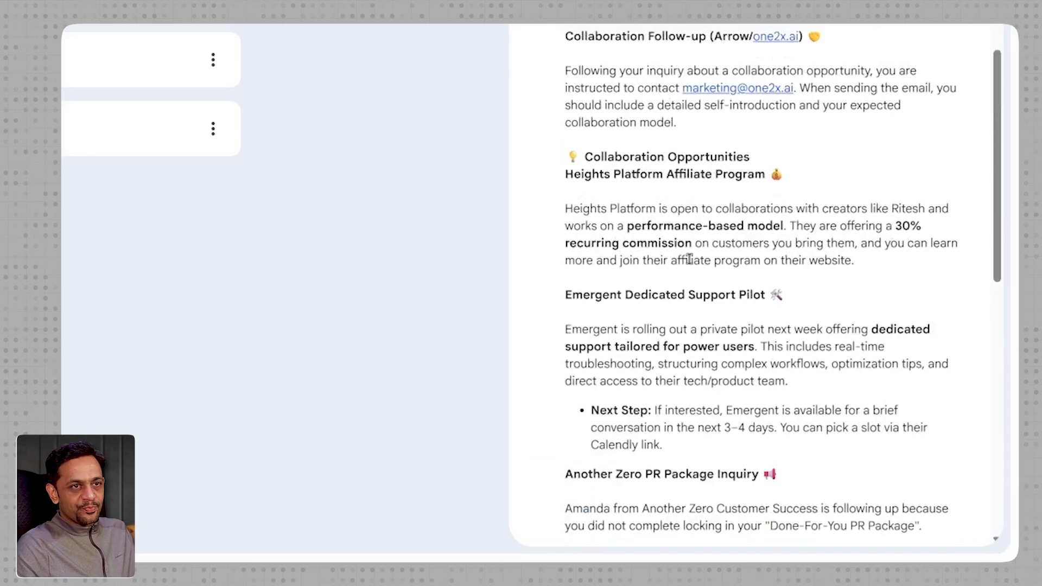
pyautogui.scroll(10, 688, 259)
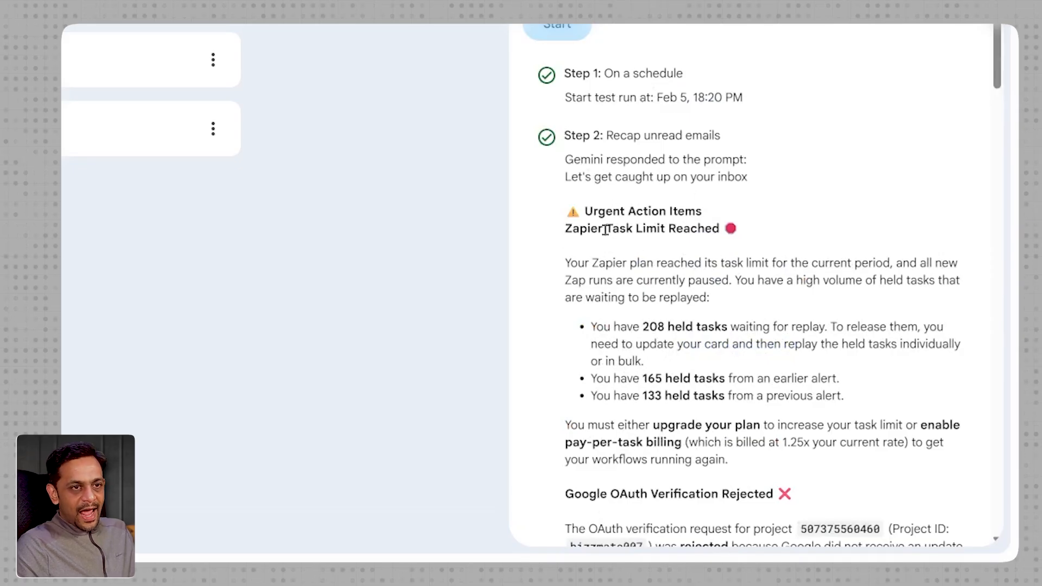
# Read the urgent action items in the generated summary, covering the Zapier task limit and the Google OAuth verification
pyautogui.scroll(-2, 689, 293)
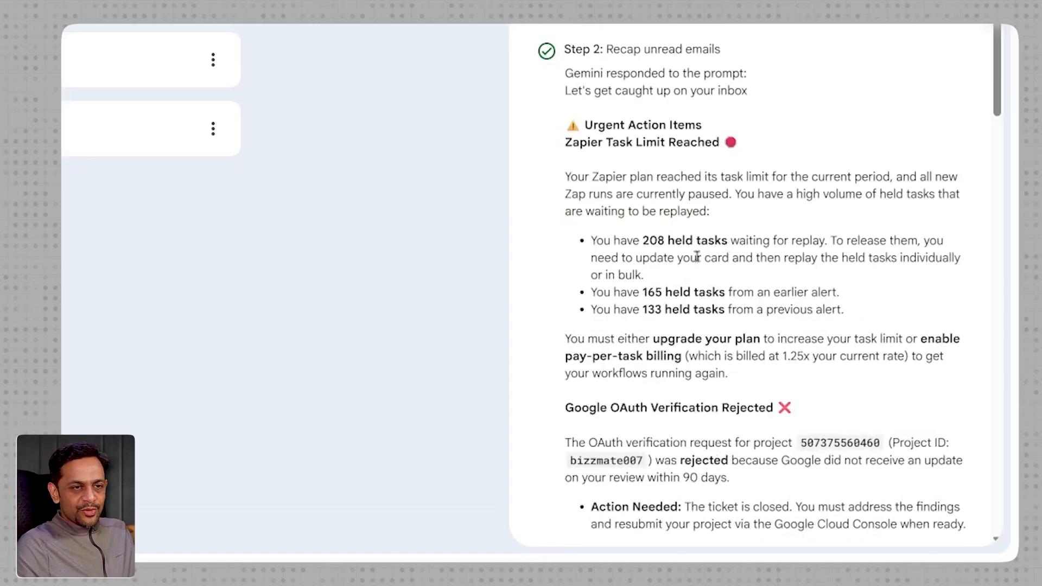
pyautogui.moveTo(595, 240); pyautogui.dragTo(876, 307)
pyautogui.click(738, 259)
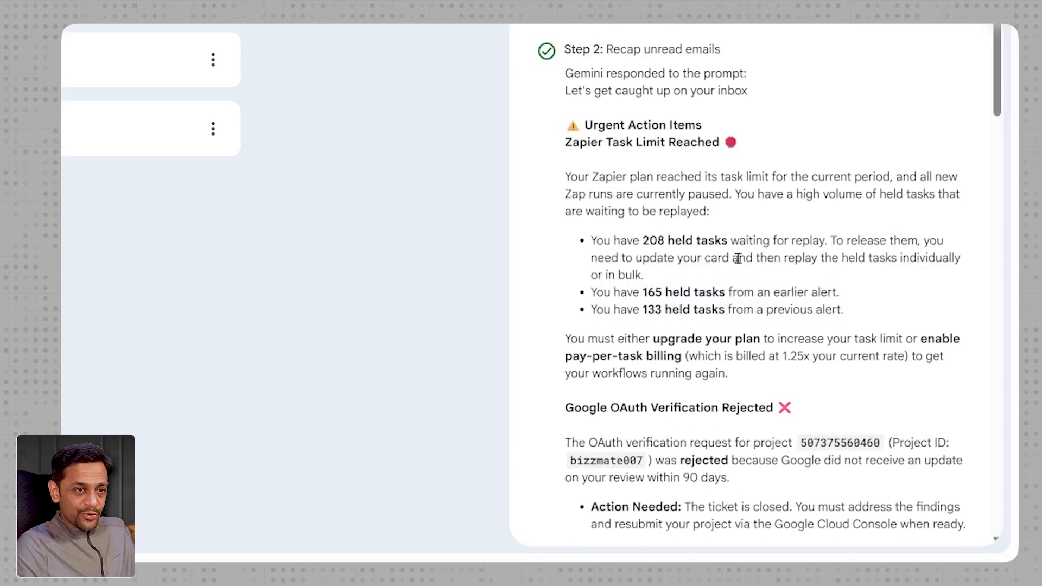
pyautogui.scroll(-3, 738, 259)
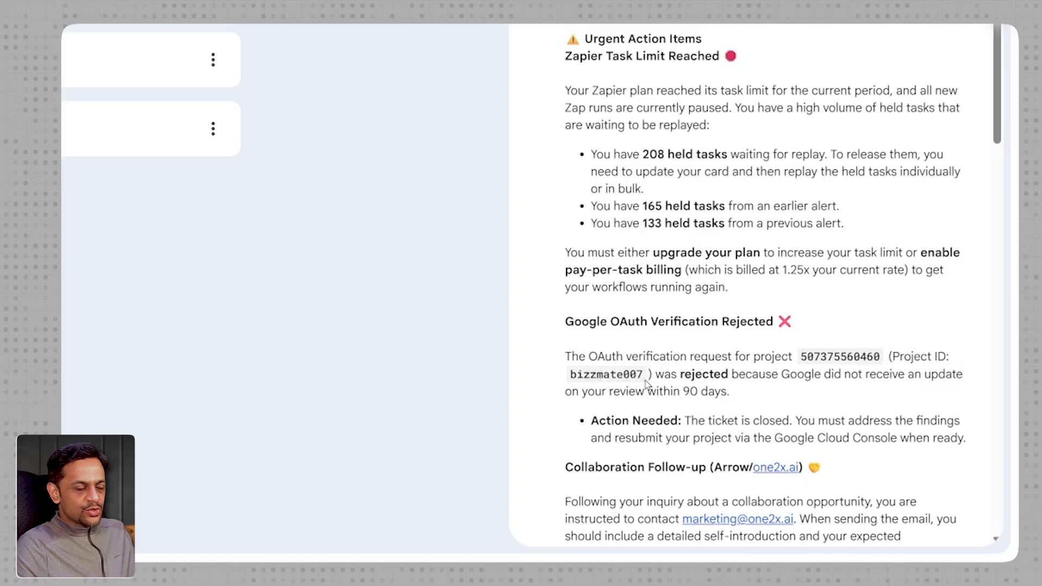
pyautogui.moveTo(731, 391); pyautogui.dragTo(564, 359)
pyautogui.click(627, 373)
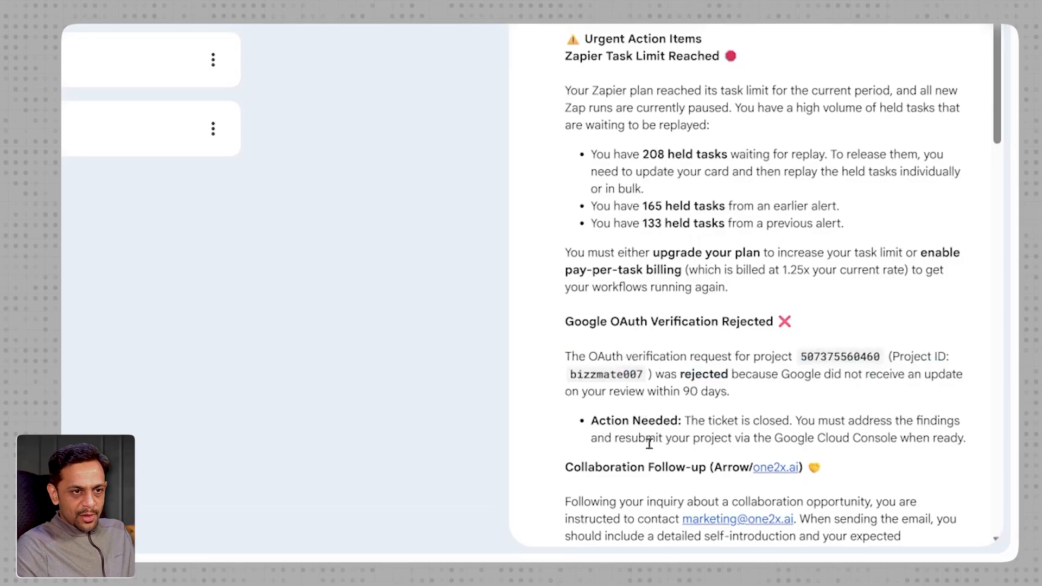
# Examine the collaboration, general updates and meeting sections in the rest of the generated summary
pyautogui.scroll(-3, 649, 444)
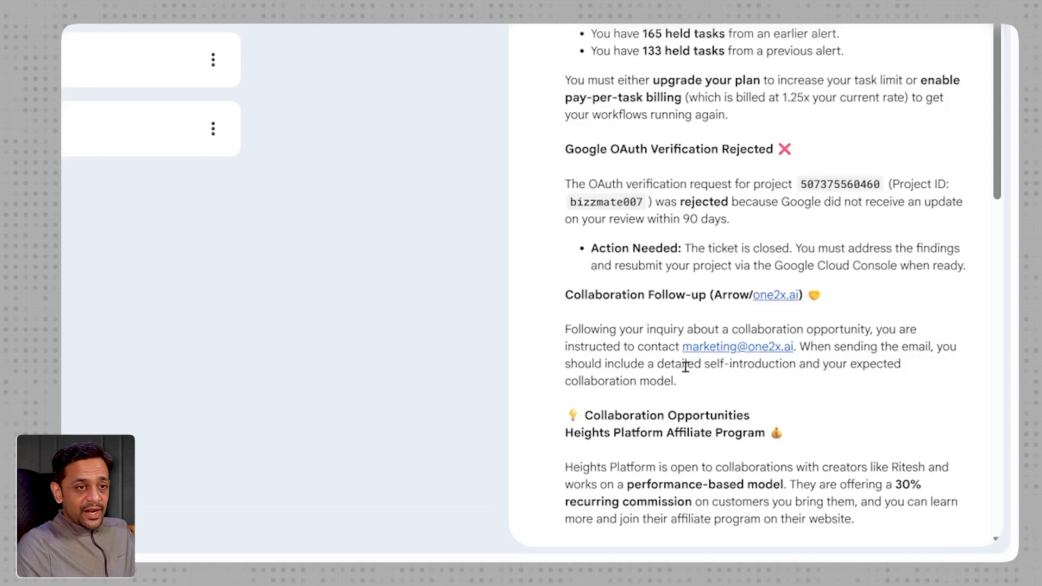
pyautogui.scroll(-2, 685, 366)
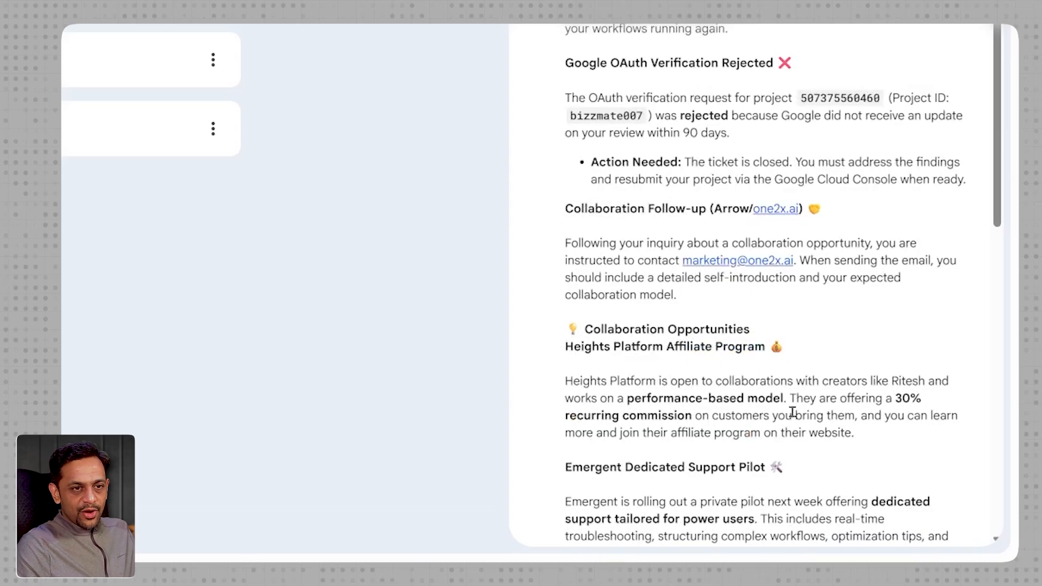
pyautogui.scroll(-4, 764, 427)
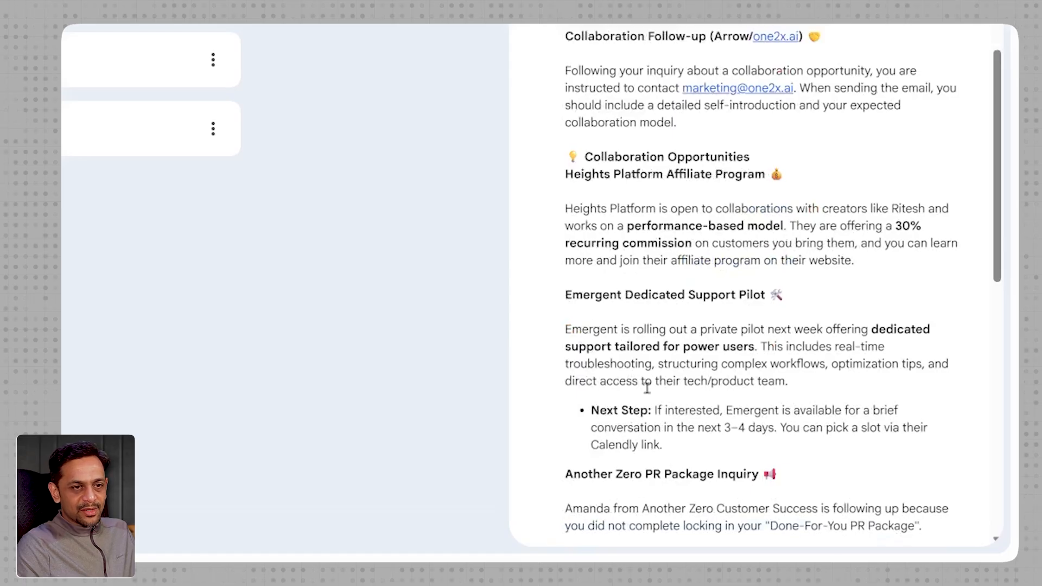
pyautogui.scroll(-4, 711, 402)
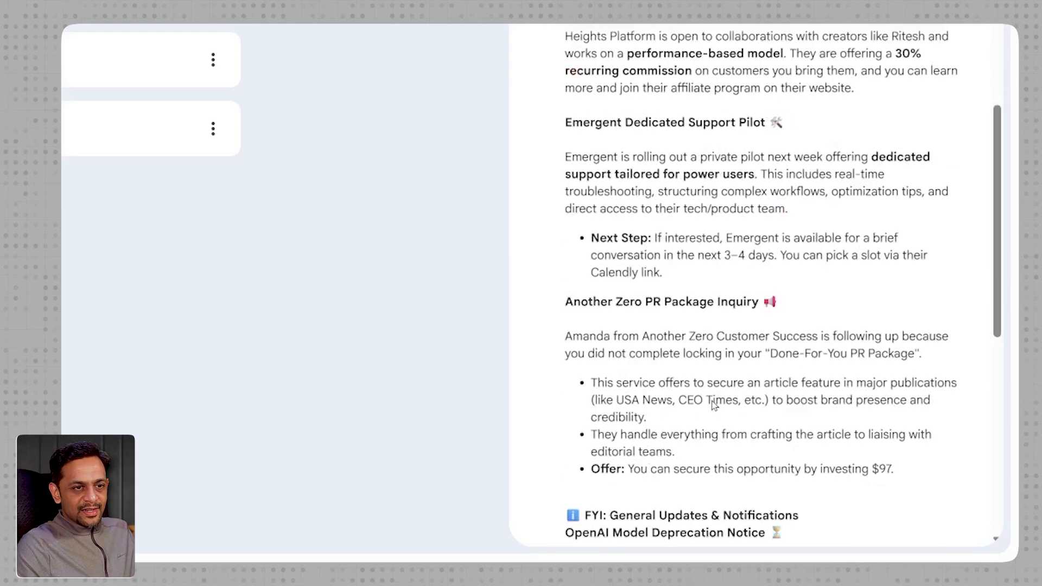
pyautogui.scroll(-6, 636, 403)
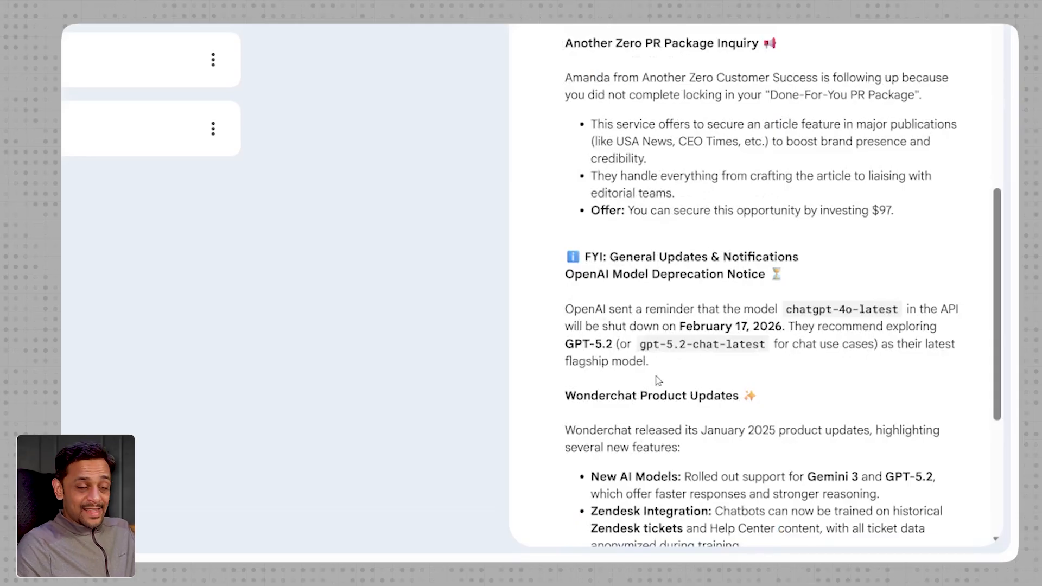
pyautogui.scroll(-8, 658, 380)
pyautogui.scroll(4, 659, 374)
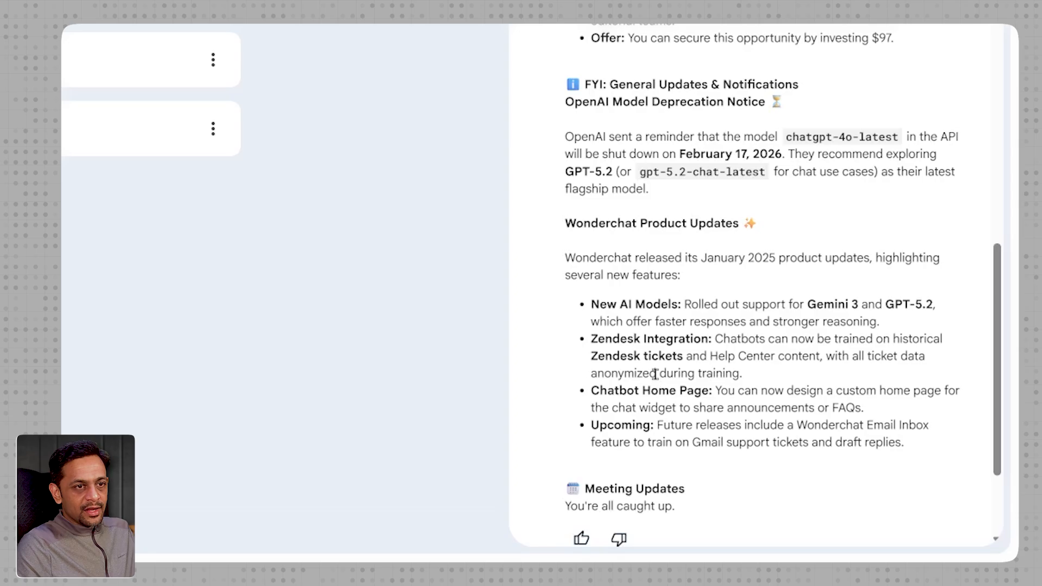
# Open the Chat message sent by the test run and read the delivered daily summary
pyautogui.scroll(-4, 655, 374)
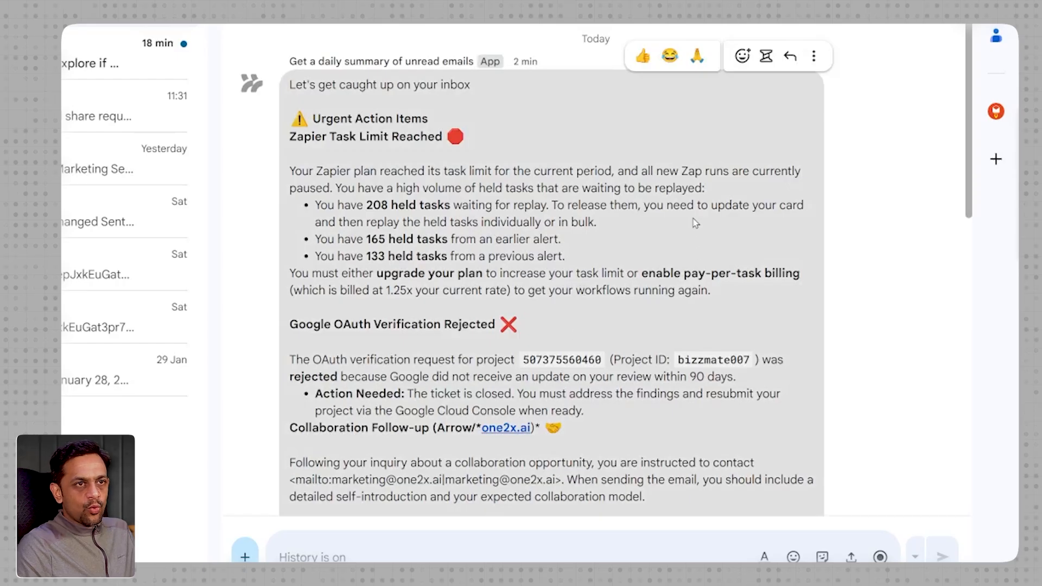
pyautogui.scroll(-2, 651, 252)
pyautogui.scroll(-1, 651, 254)
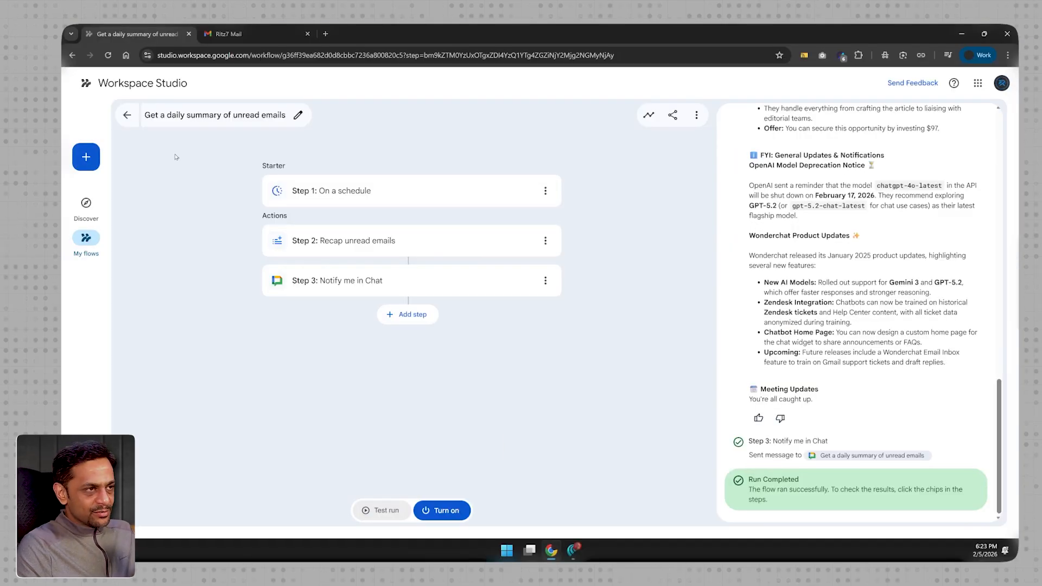
# Create a new flow with an On a schedule starter set to begin on 02/09/2026 at 10:00am
pyautogui.click(87, 157)
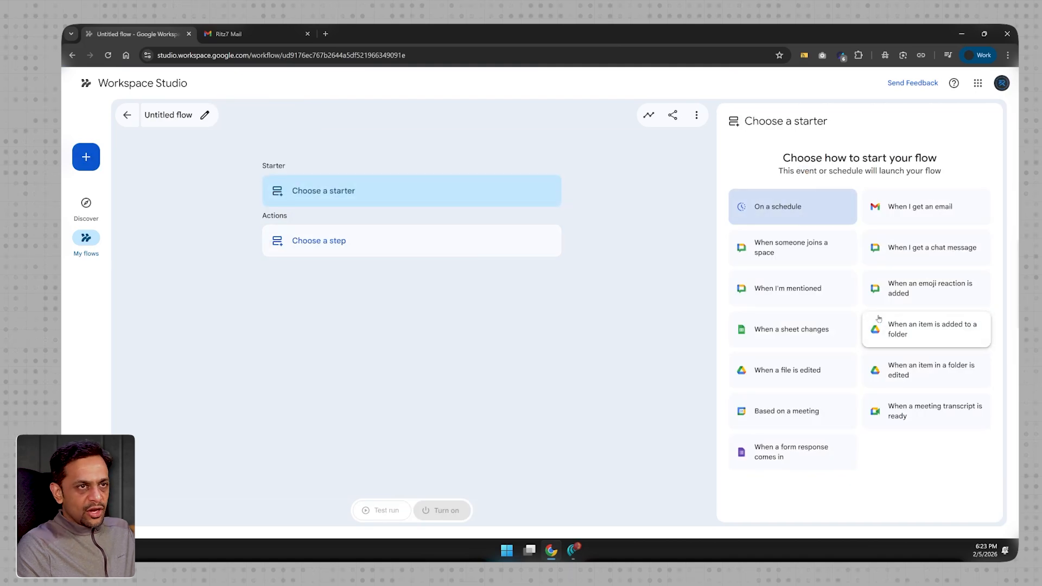
pyautogui.click(782, 210)
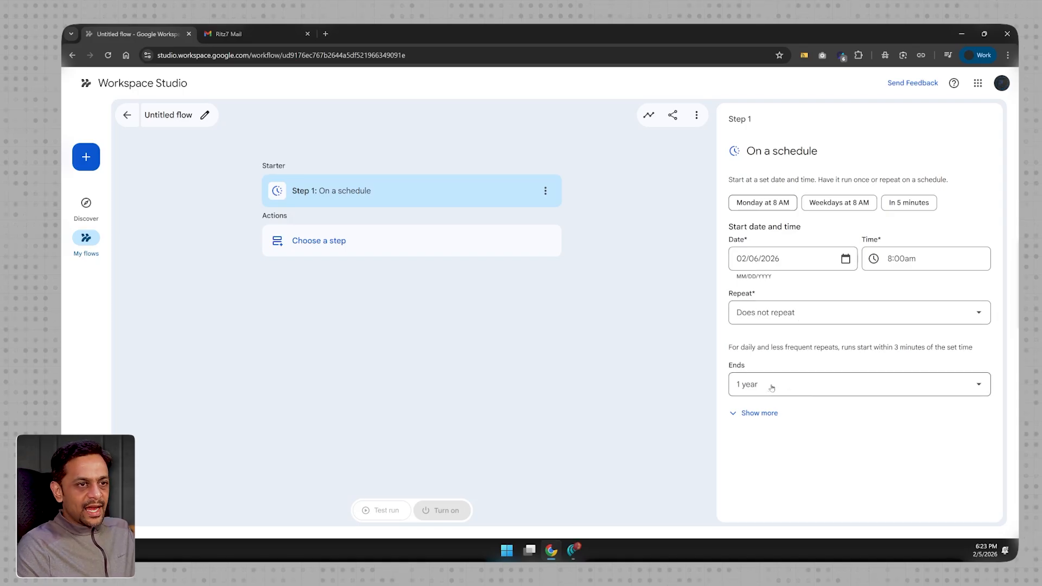
pyautogui.click(757, 258)
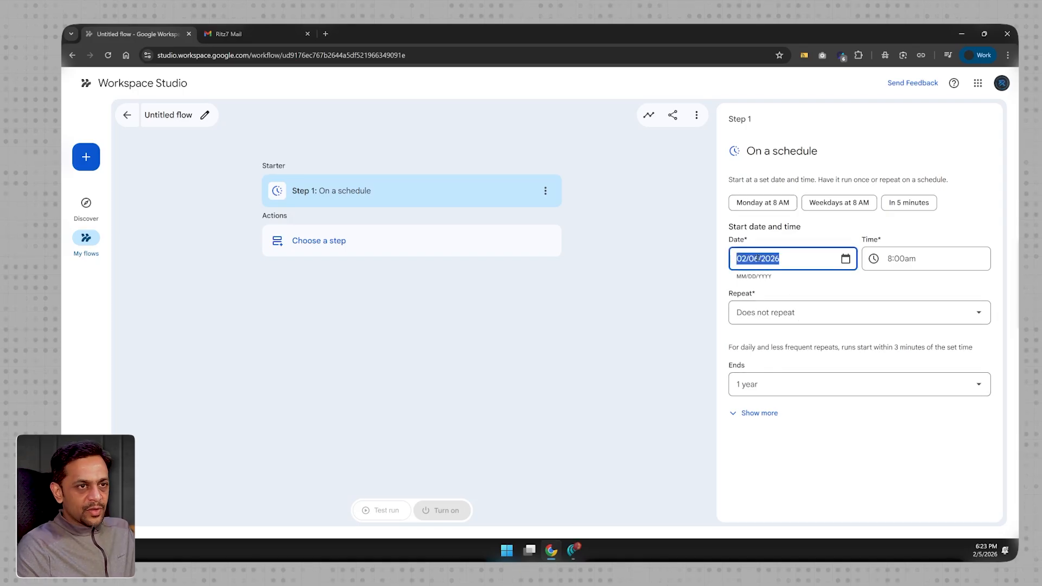
pyautogui.click(844, 259)
pyautogui.click(766, 363)
pyautogui.click(905, 261)
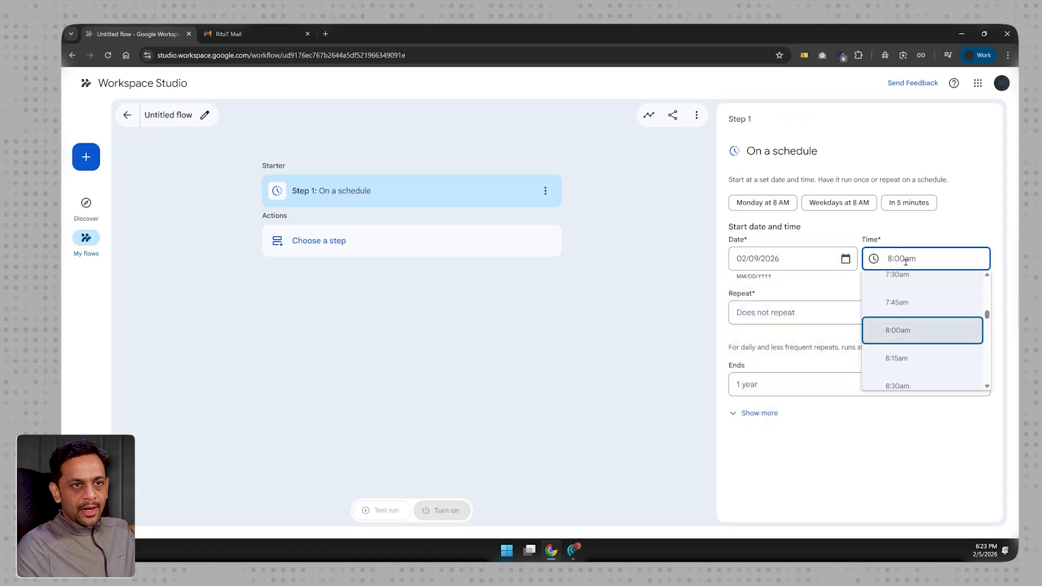
pyautogui.scroll(-5, 901, 356)
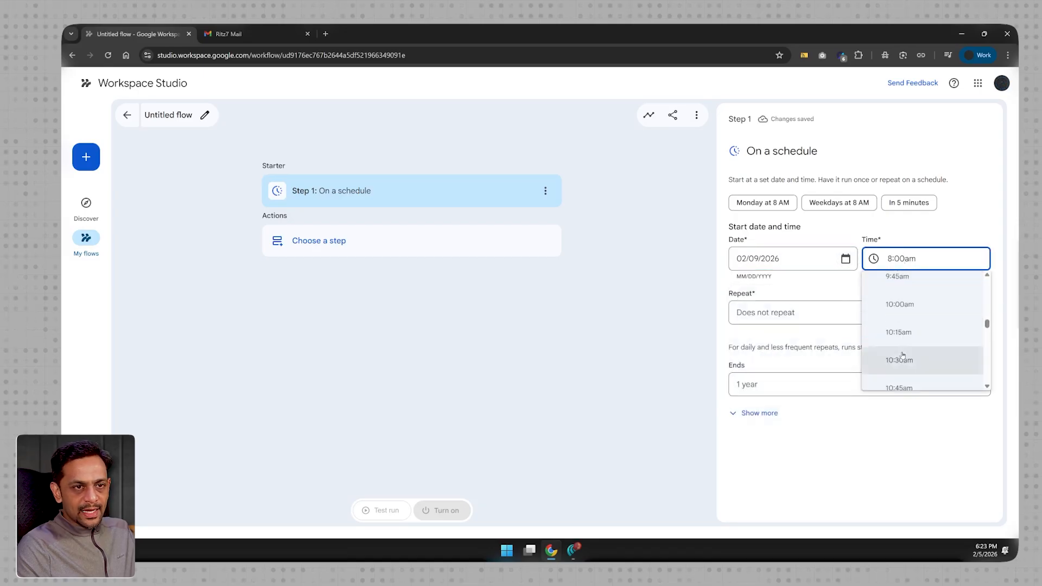
pyautogui.click(899, 305)
# Set the schedule to repeat every weekday (Monday to Friday) and to end after 1 month
pyautogui.click(762, 312)
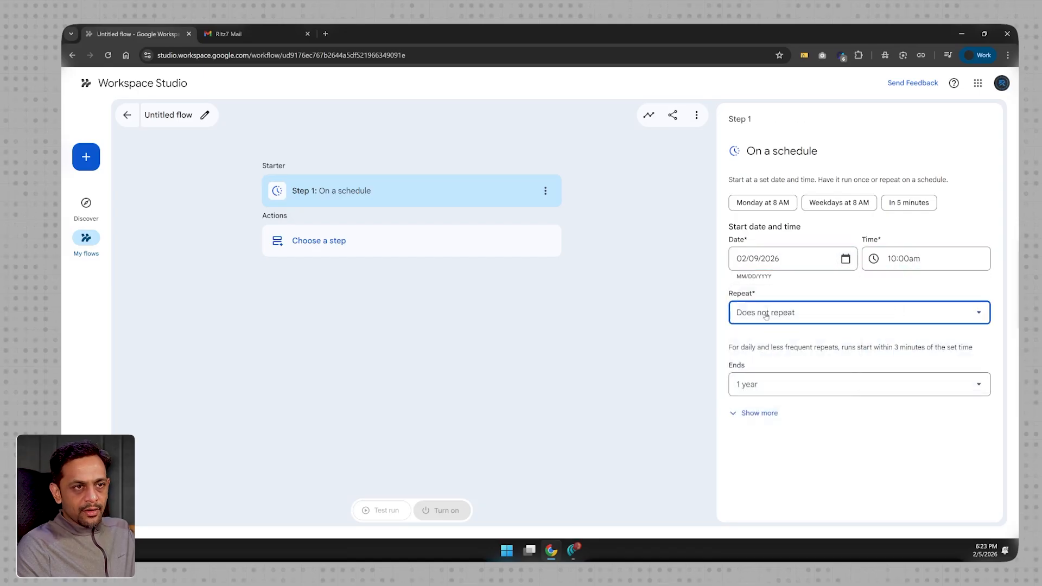
pyautogui.scroll(-1, 766, 372)
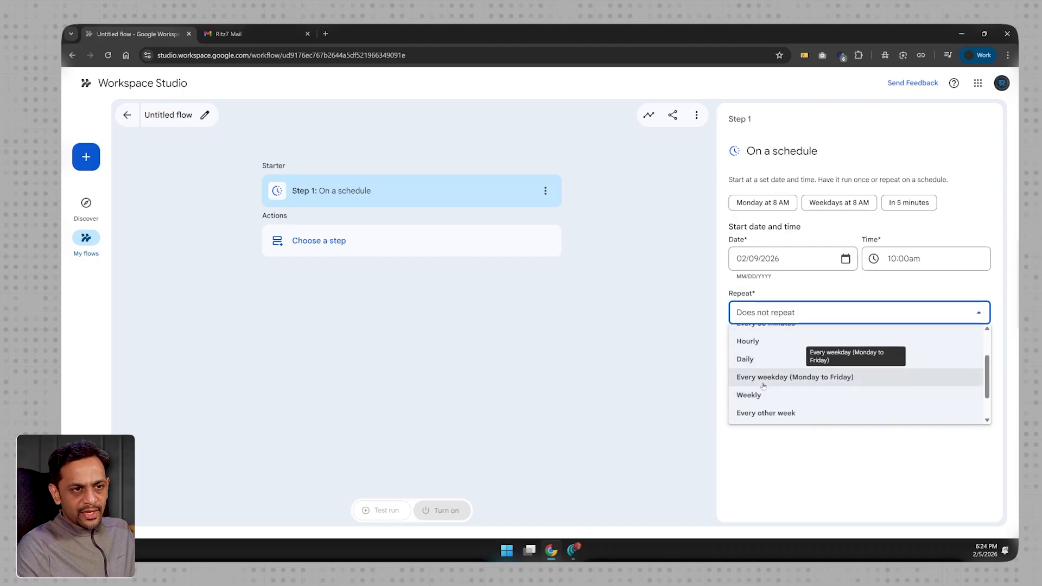
pyautogui.scroll(-1, 763, 382)
pyautogui.scroll(1, 763, 386)
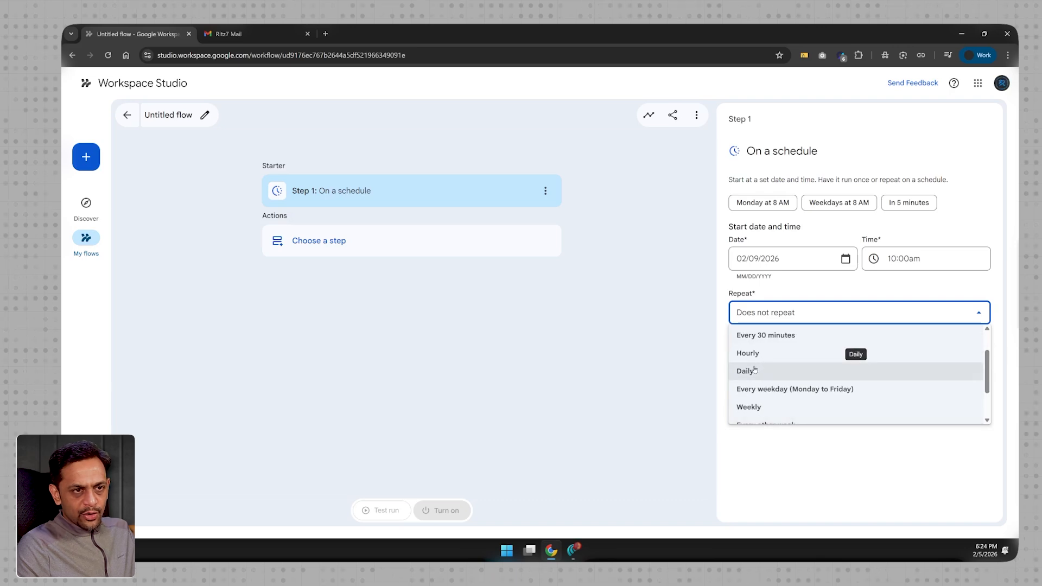
pyautogui.click(767, 388)
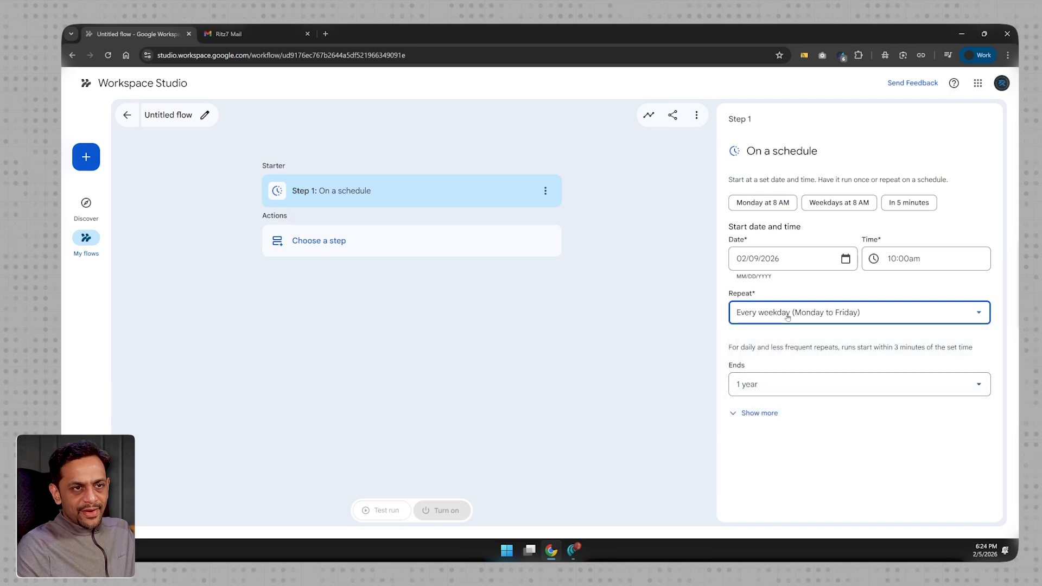
pyautogui.click(790, 383)
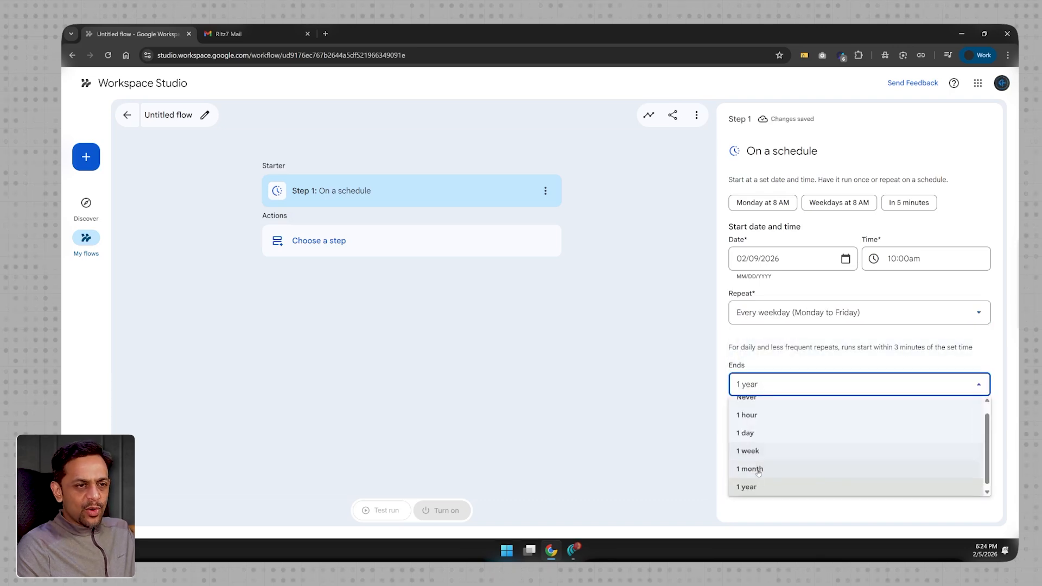
pyautogui.click(779, 466)
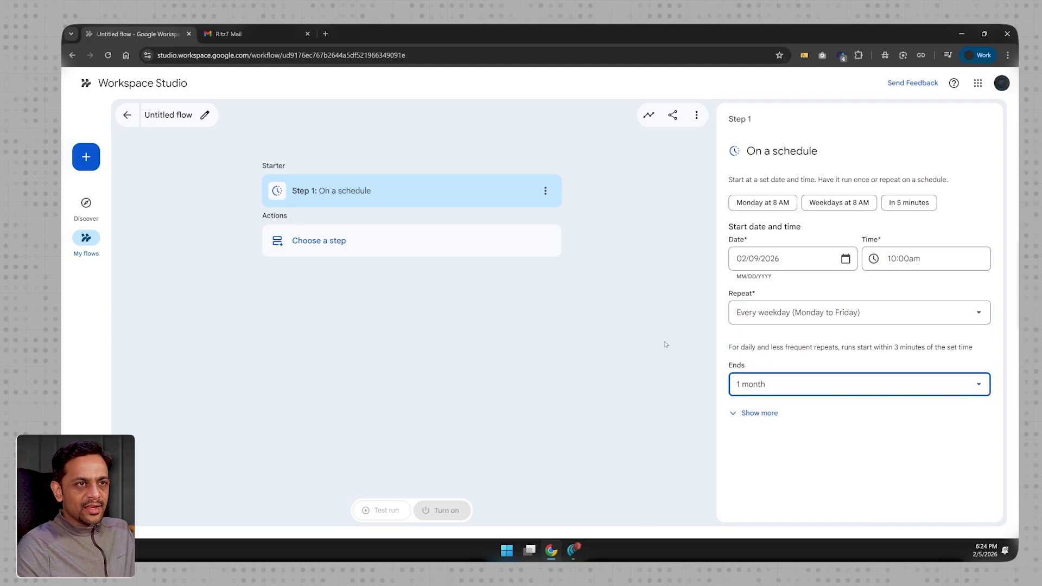
# Examine the actions available for the flow's first action, covering the AI skills, Tools, Gmail, Chat, Sheets, Drive, Docs and Tasks groups
pyautogui.click(316, 237)
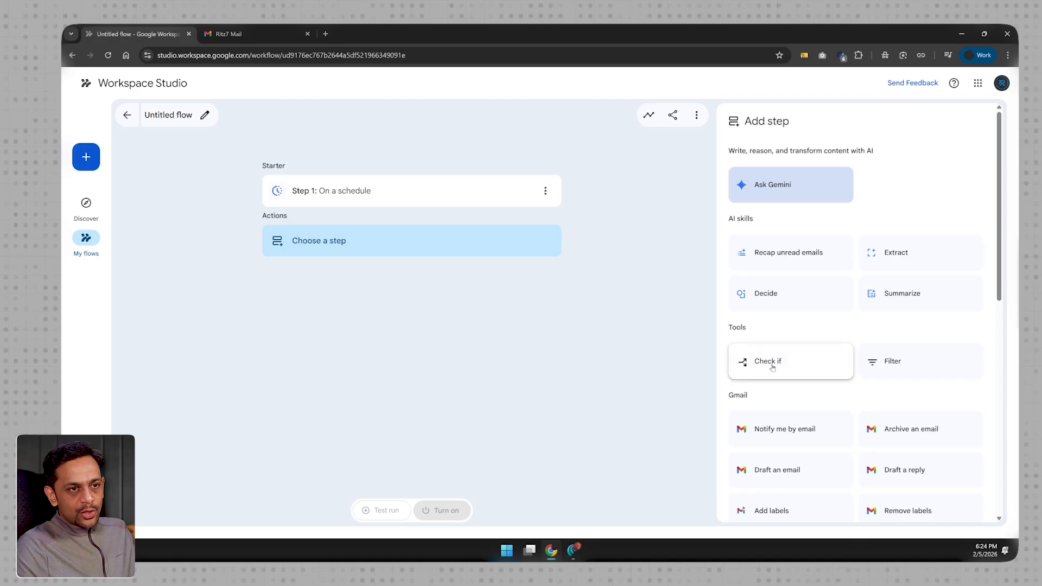
pyautogui.scroll(-2, 904, 368)
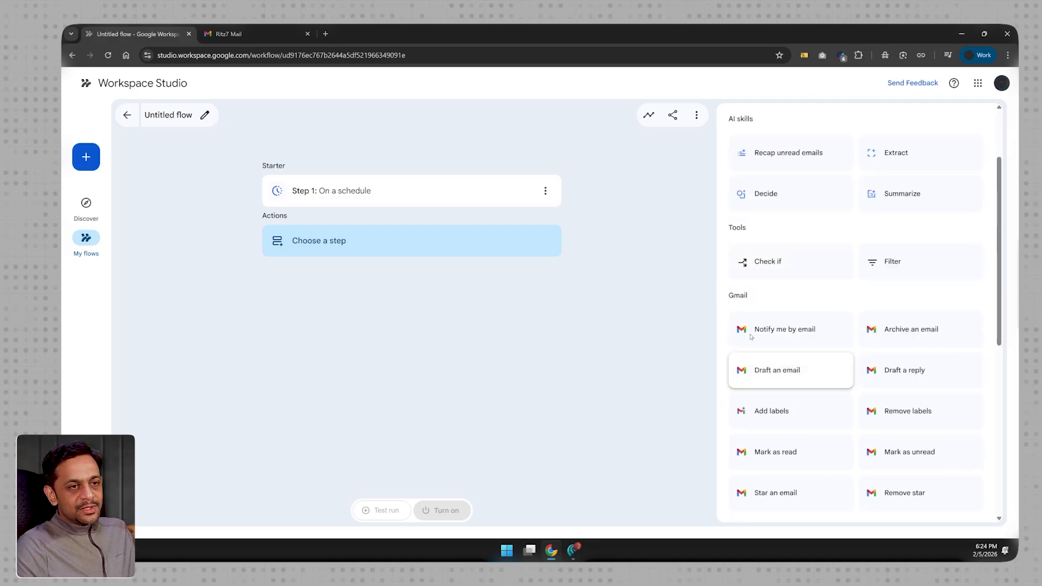
pyautogui.scroll(-1, 790, 363)
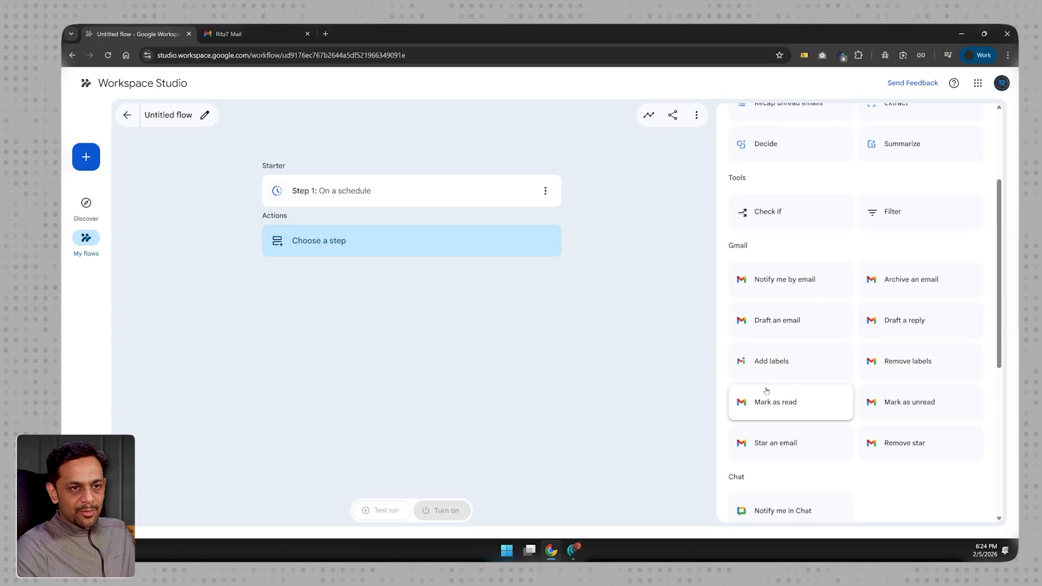
pyautogui.scroll(-1, 768, 393)
pyautogui.scroll(-3, 918, 401)
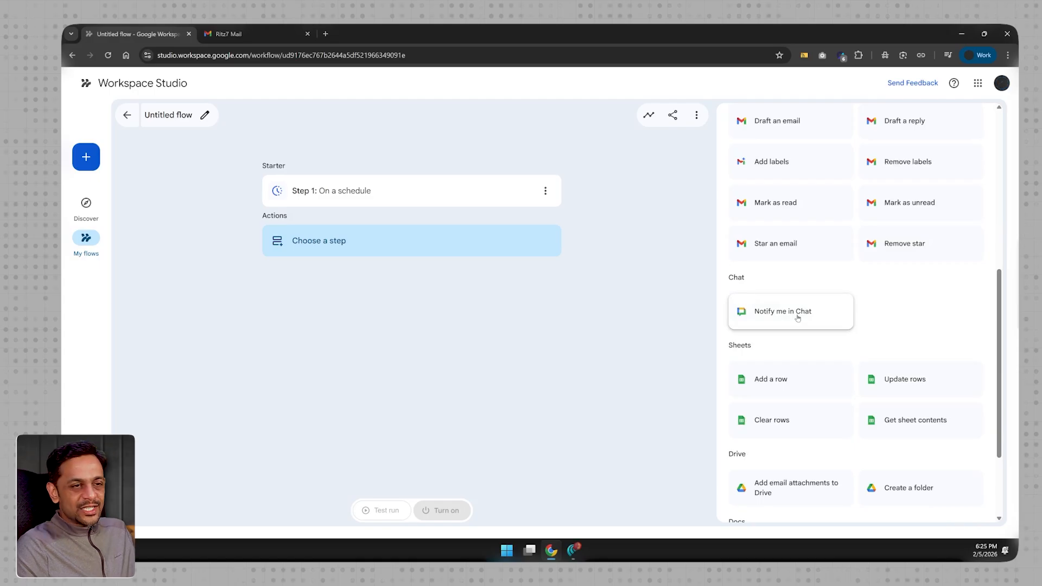
pyautogui.scroll(-1, 798, 318)
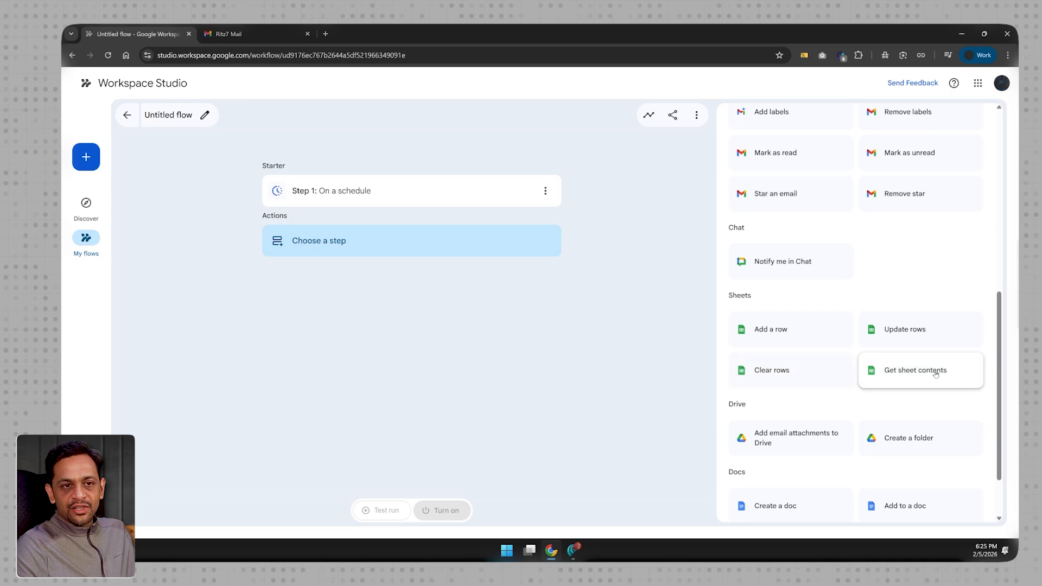
pyautogui.scroll(-1, 936, 374)
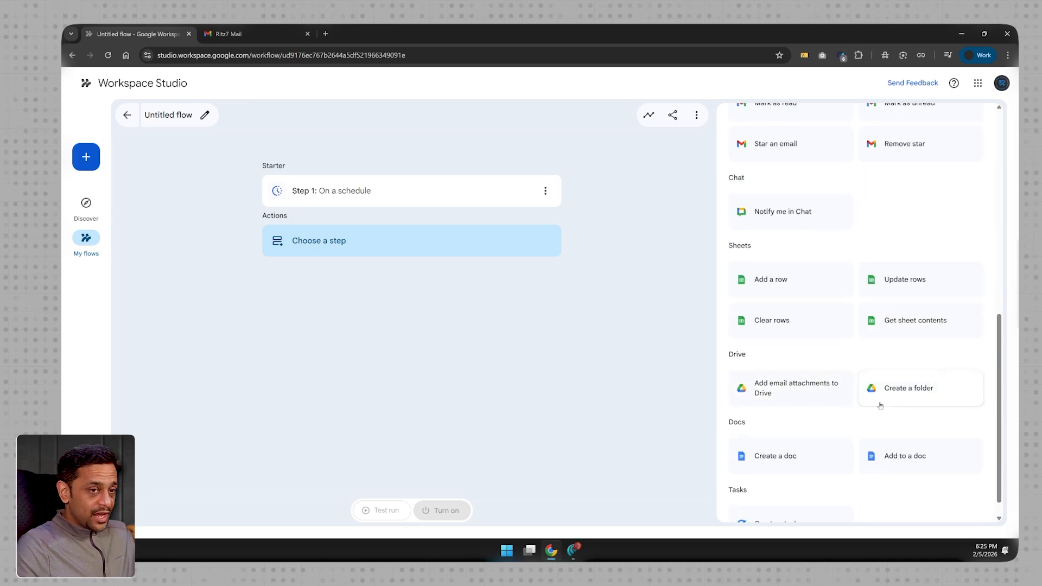
pyautogui.scroll(-1, 923, 396)
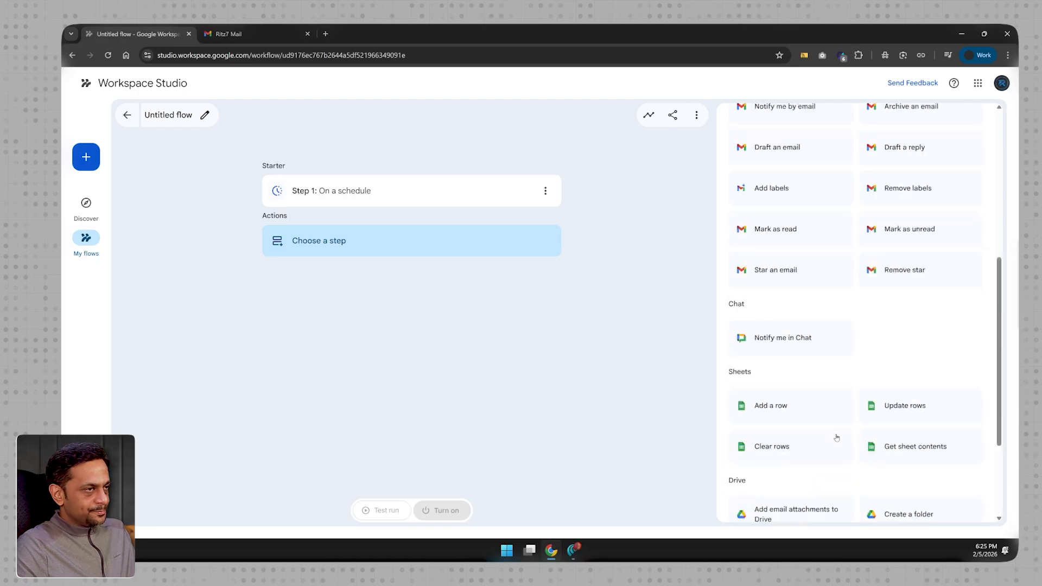
pyautogui.scroll(6, 837, 434)
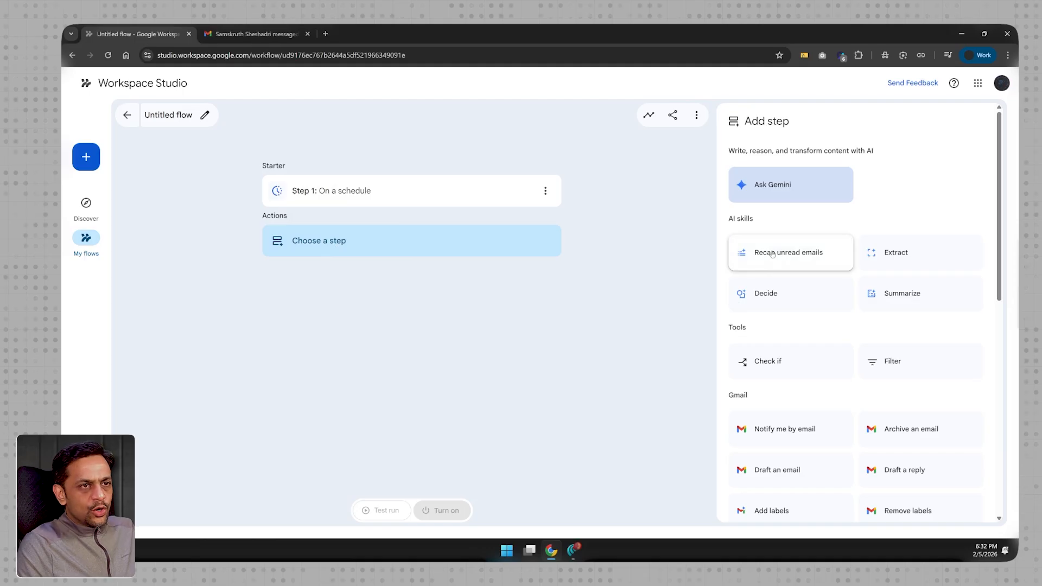
# Add a Recap unread emails action with the summary time range set to Yesterday (12 AM to 11:59 PM)
pyautogui.click(772, 253)
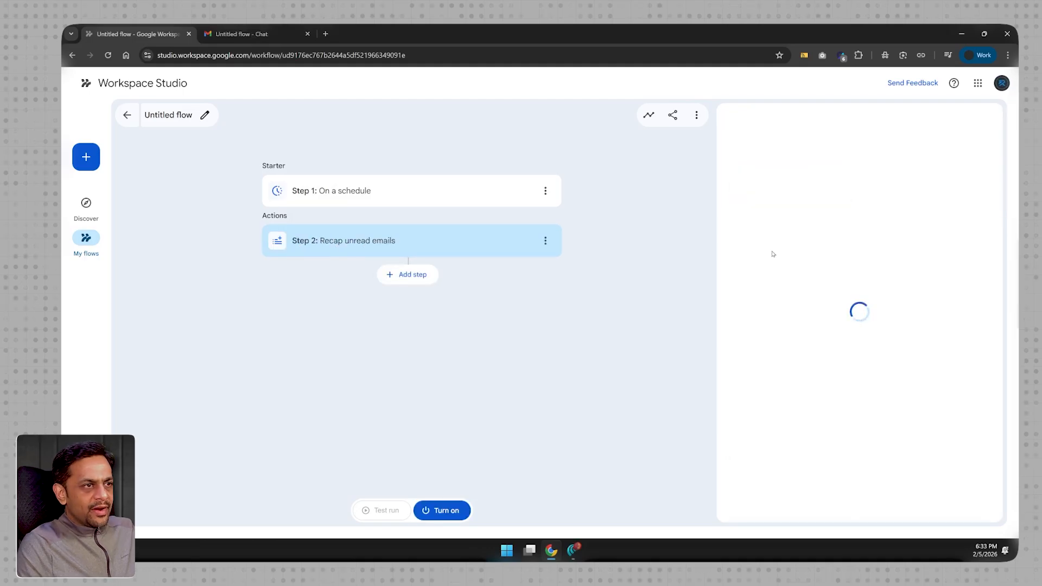
pyautogui.click(773, 224)
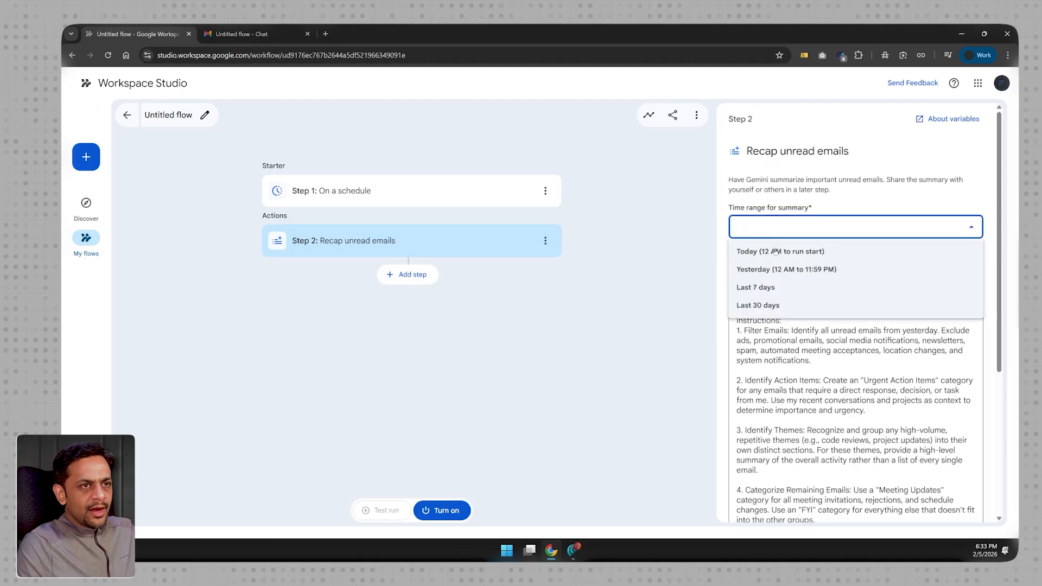
pyautogui.click(776, 269)
# Replace the recap's default prompt with "Identify if there are any transactional emails or pending payment emails."
pyautogui.click(797, 331)
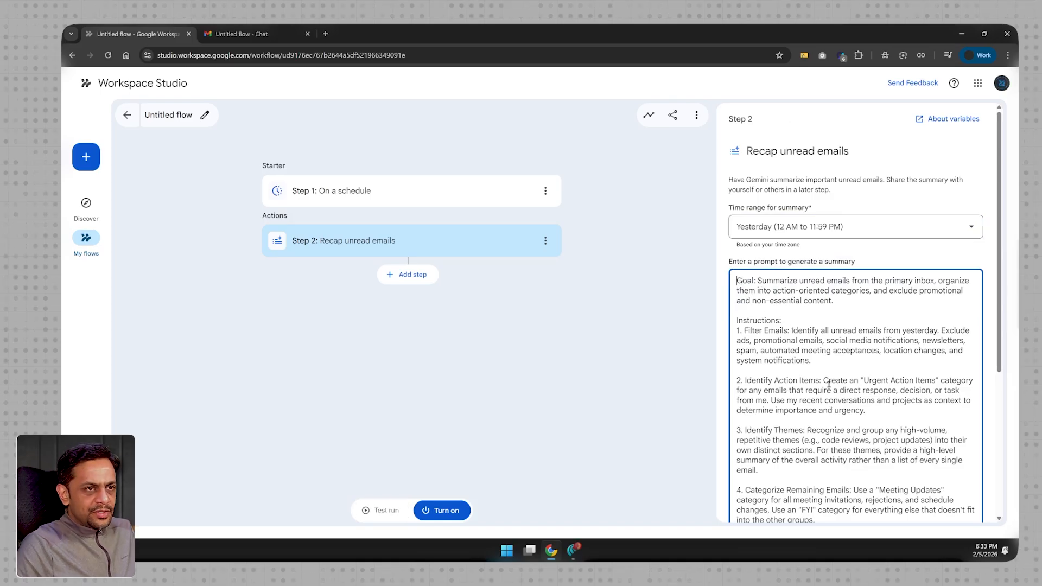
pyautogui.hotkey('ctrl', 'a')
pyautogui.write('Identify if ')
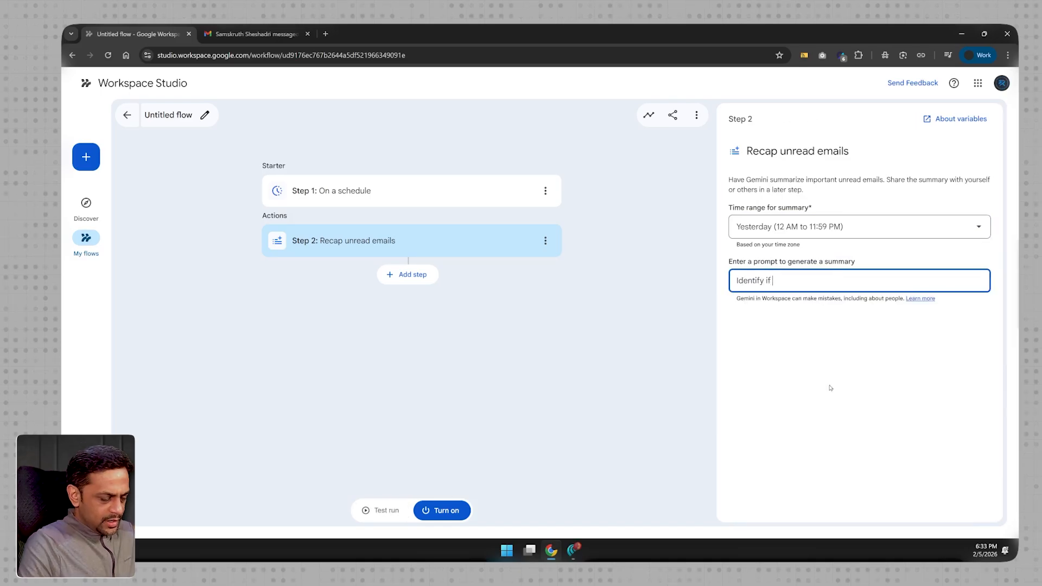
pyautogui.write('there are any trsa')
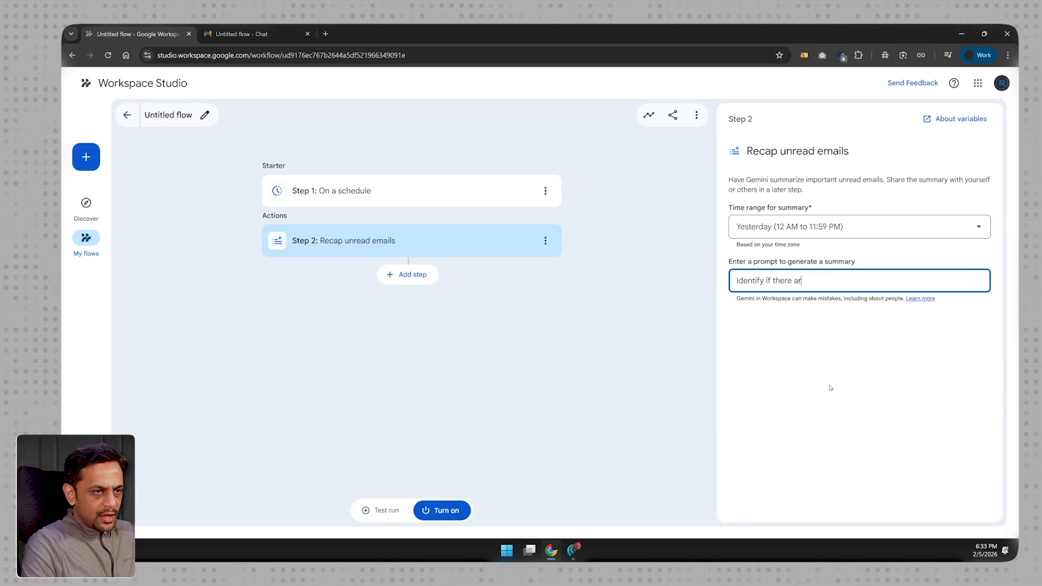
pyautogui.press('BackSpace')
pyautogui.press('BackSpace')
pyautogui.write('ansactional emails or pending payment ')
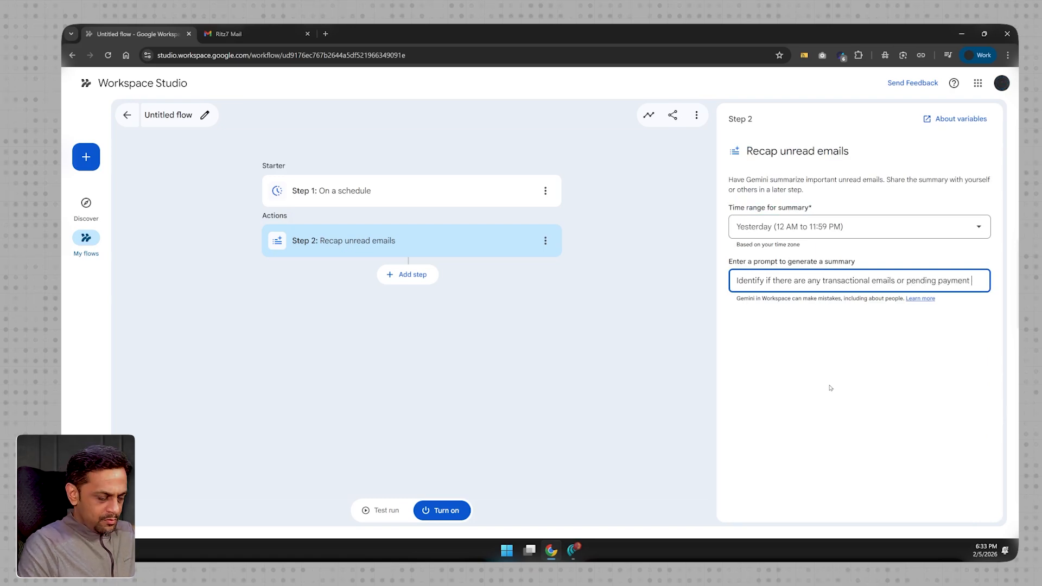
pyautogui.write('emails.')
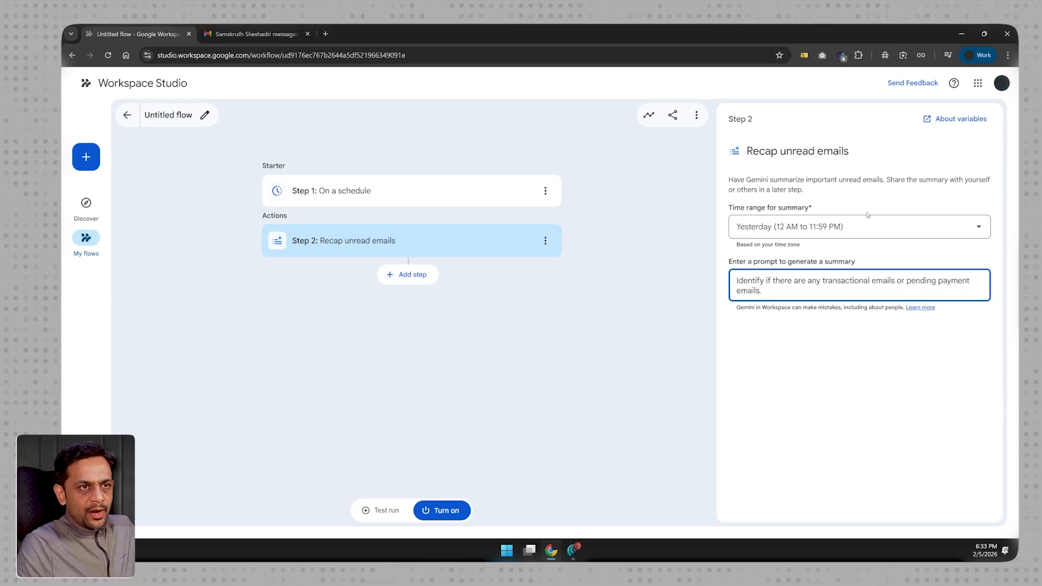
# Add a Decide action after the recap and insert the Step 2 "Summary of unread email" variable into its prompt
pyautogui.click(389, 298)
pyautogui.click(396, 275)
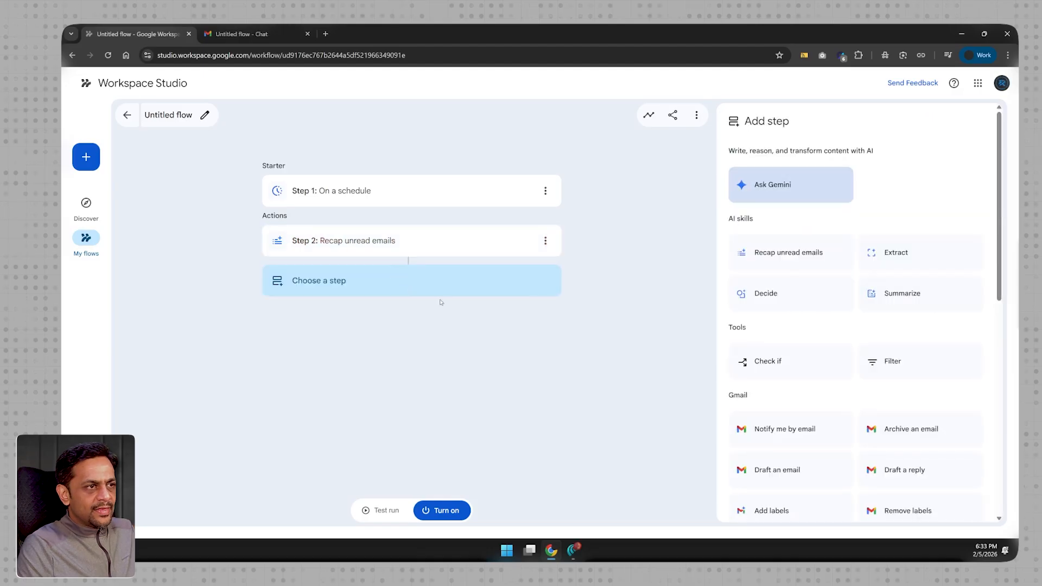
pyautogui.click(760, 296)
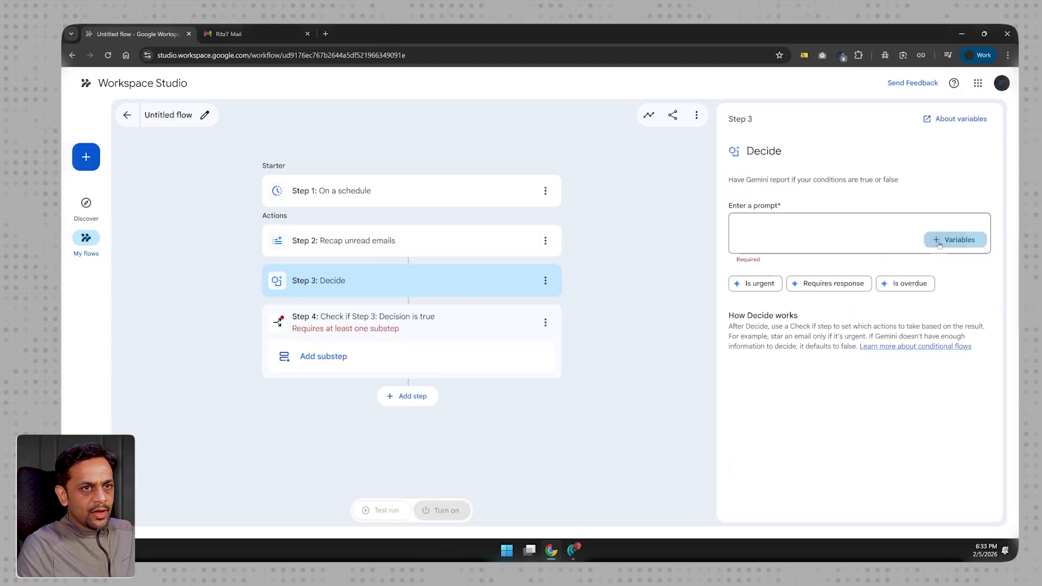
pyautogui.click(939, 245)
pyautogui.click(890, 315)
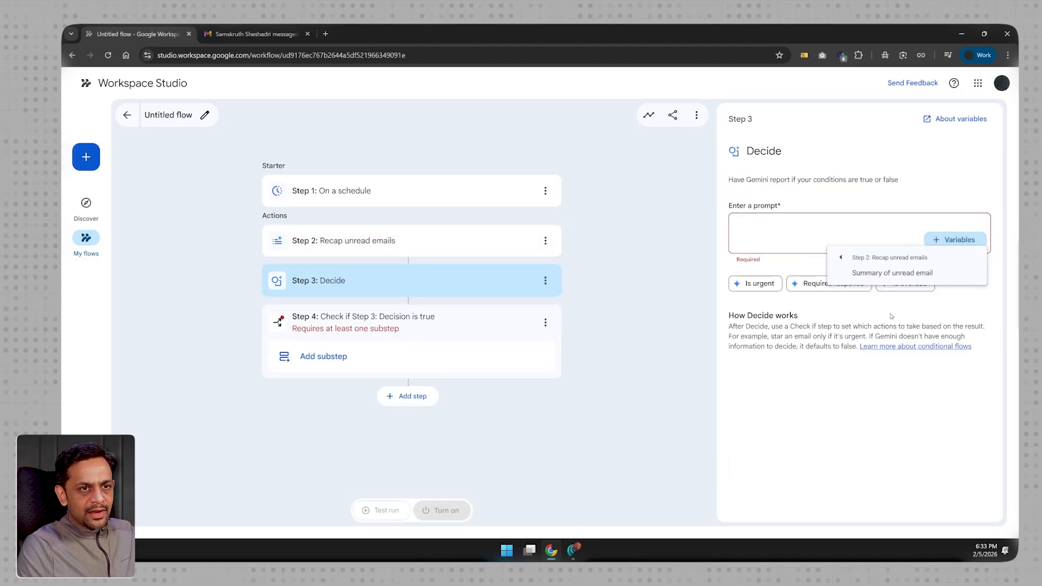
pyautogui.click(879, 275)
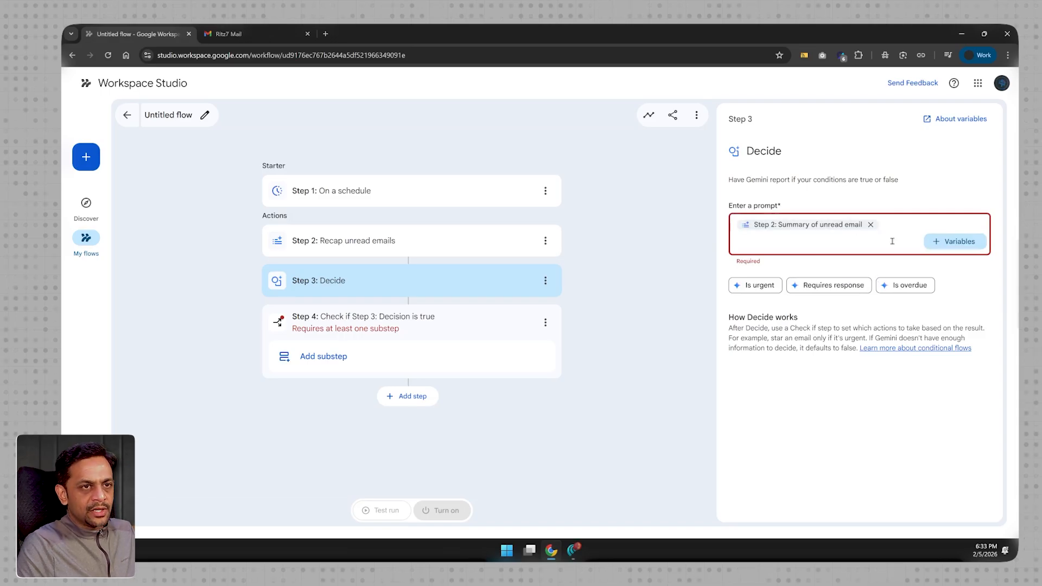
# Below the variable, enter "Based on the output from previous step - respond true or false for transactional emails or pending payment emails."
pyautogui.press('Return')
pyautogui.write('Based on the ')
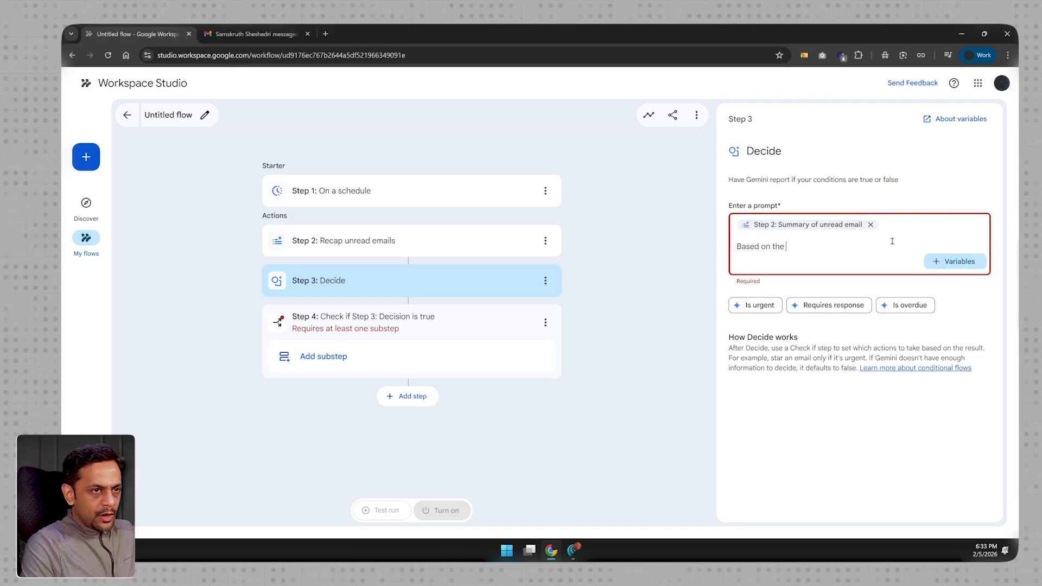
pyautogui.write('output from previous st')
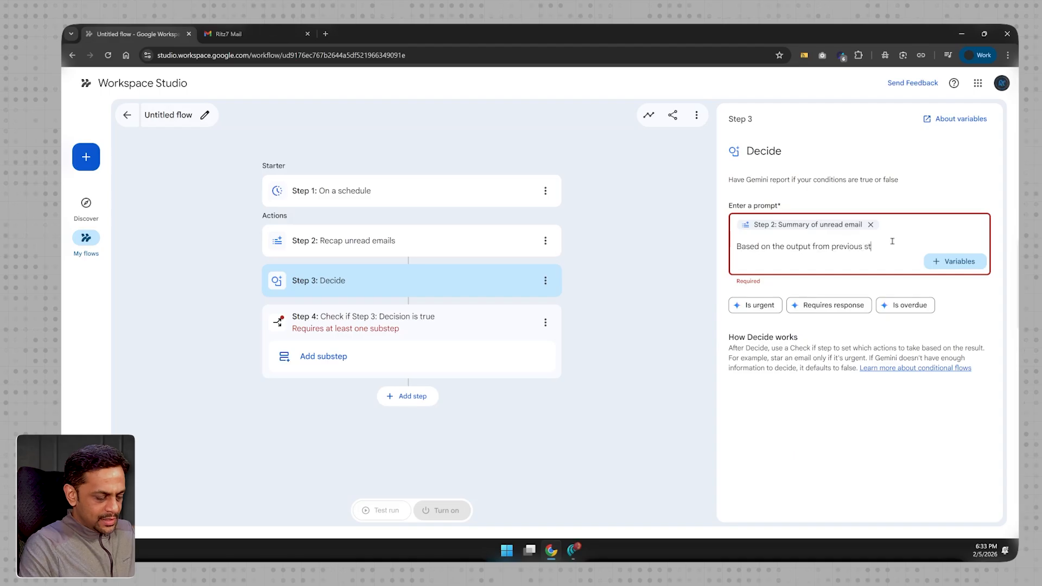
pyautogui.write('ep - respond true or false for transactional')
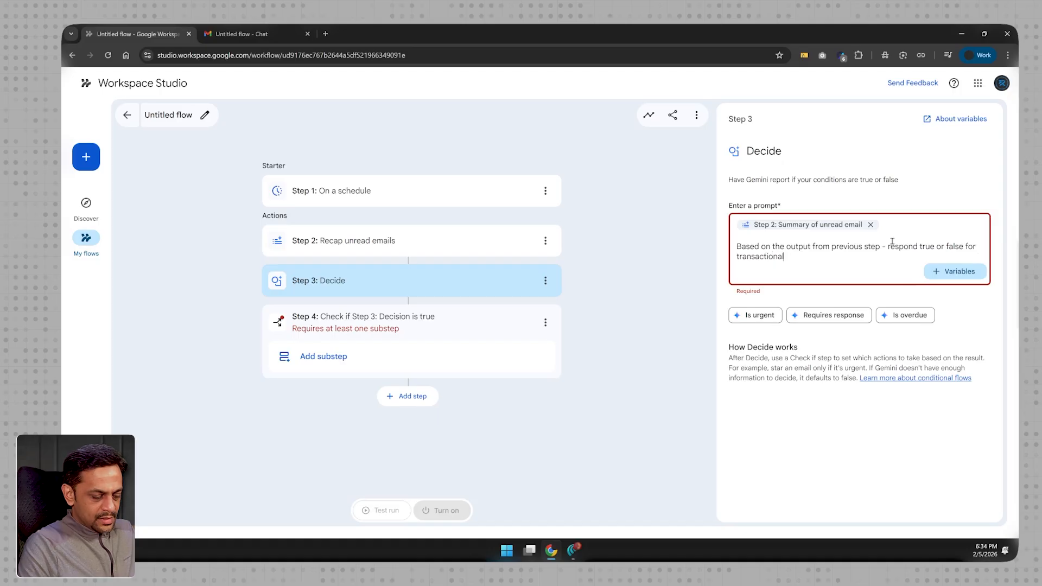
pyautogui.write(' emails or ')
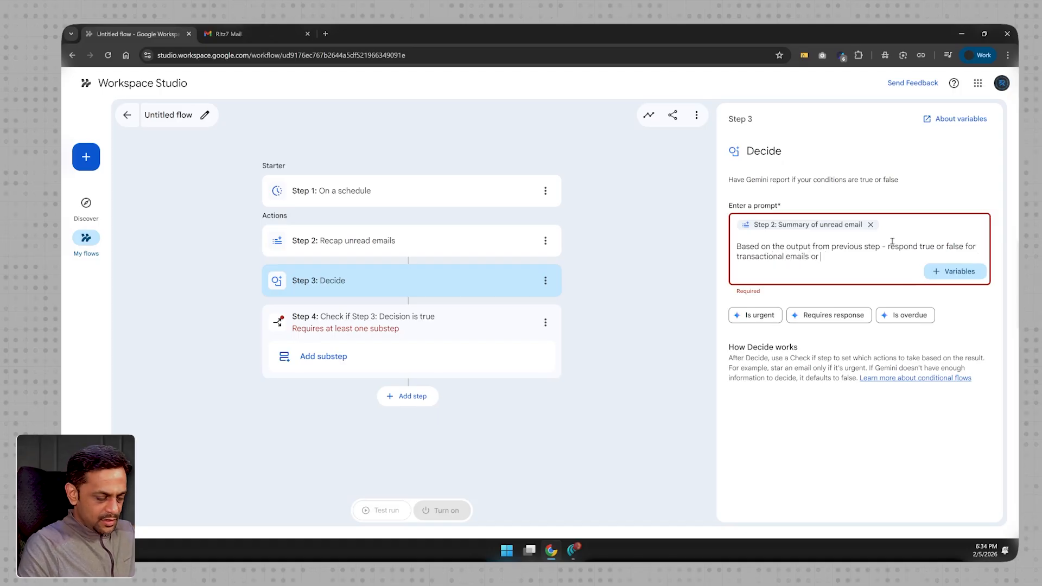
pyautogui.write('pending payment emails.')
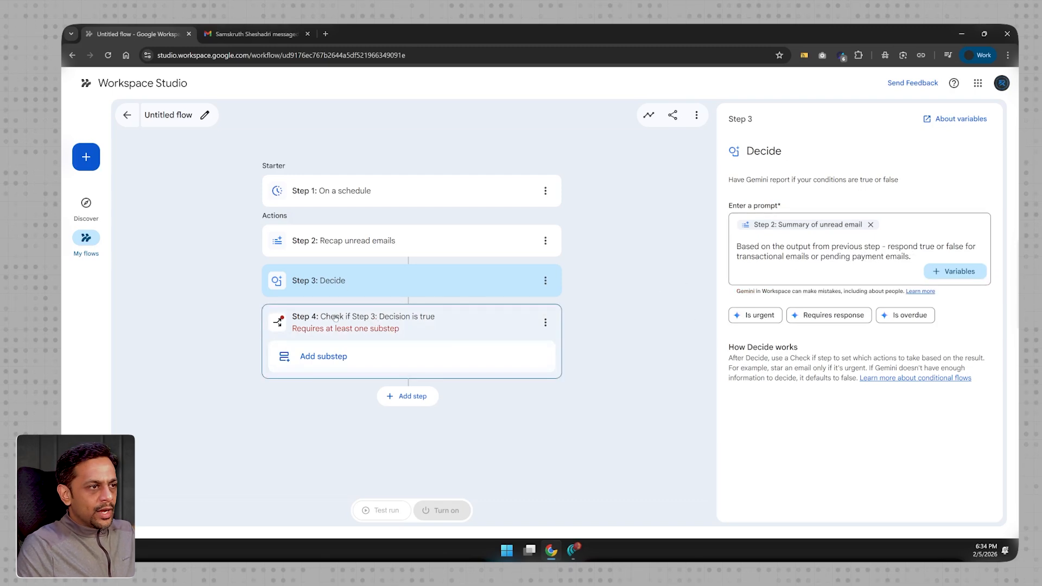
# Check the condition options of the Step 4 Check if, keep "is true", and add a Notify me in Chat substep under it
pyautogui.click(359, 319)
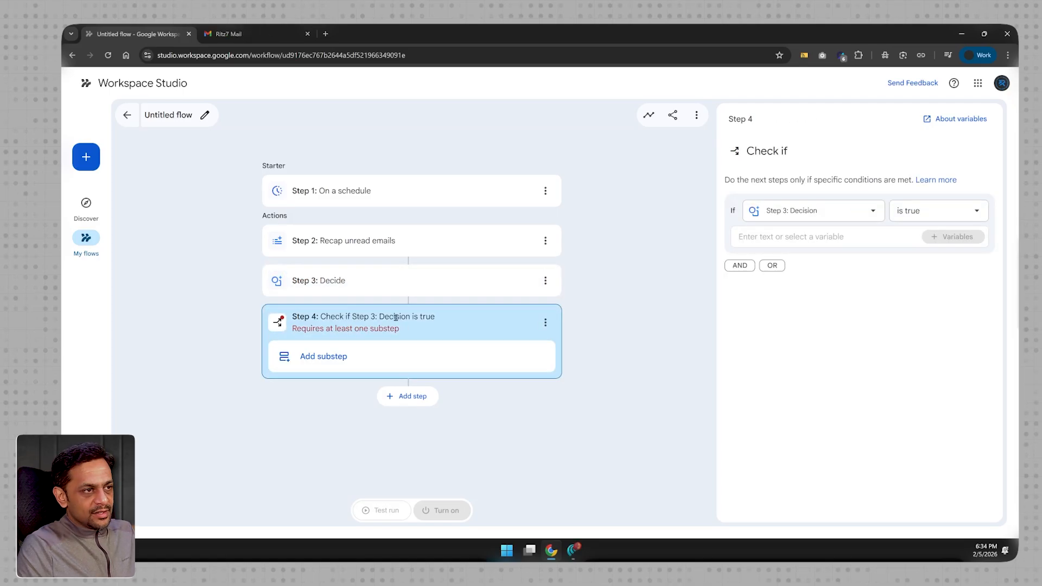
pyautogui.click(920, 213)
pyautogui.click(850, 319)
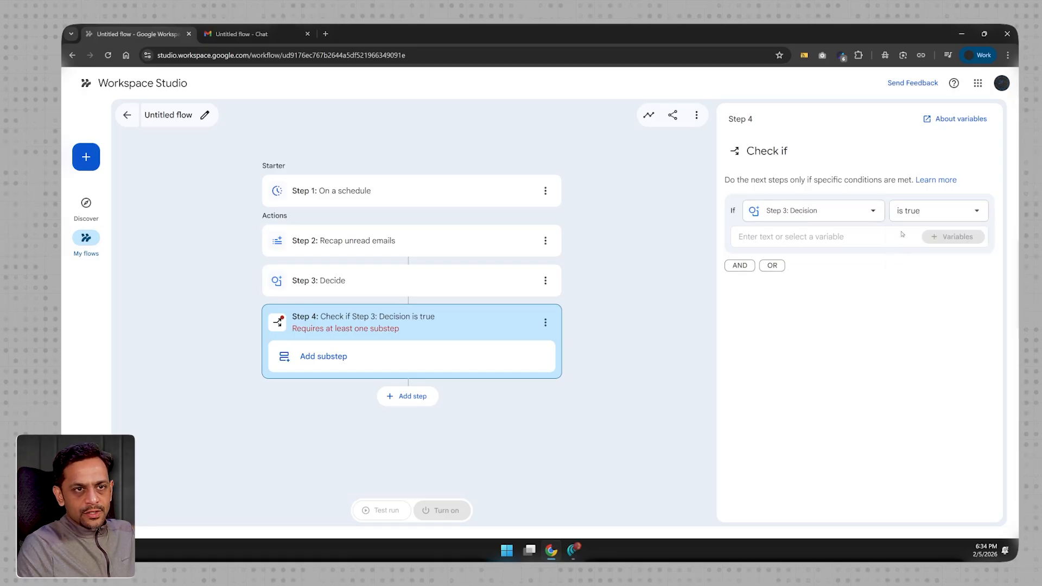
pyautogui.click(339, 360)
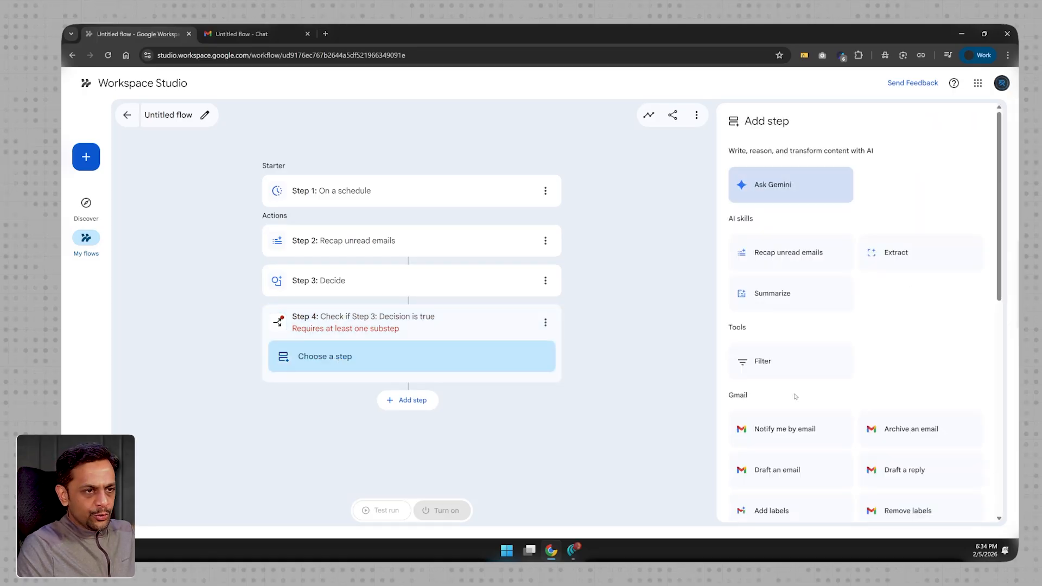
pyautogui.scroll(-3, 793, 399)
pyautogui.scroll(-3, 780, 474)
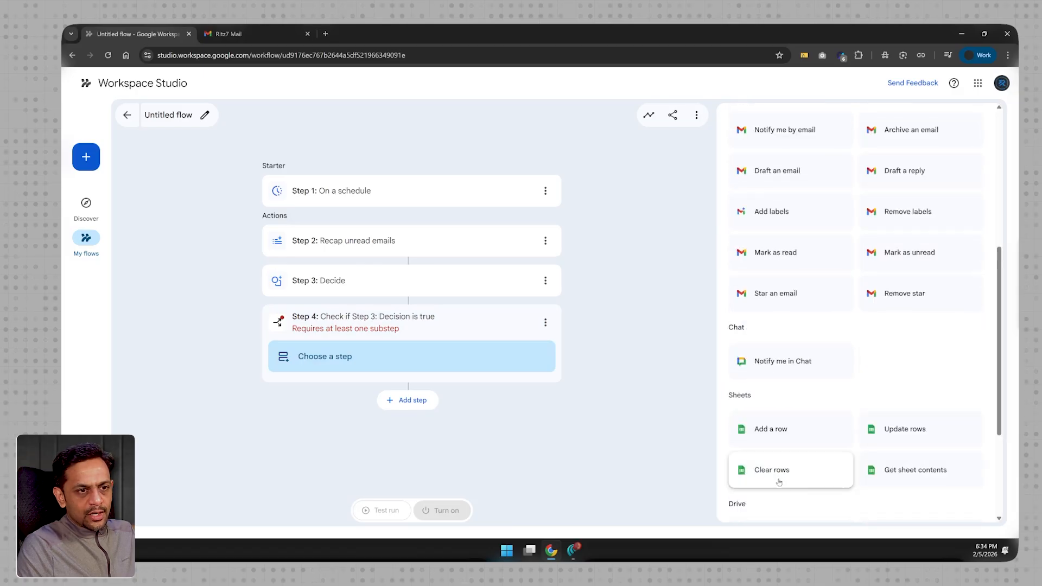
pyautogui.click(785, 367)
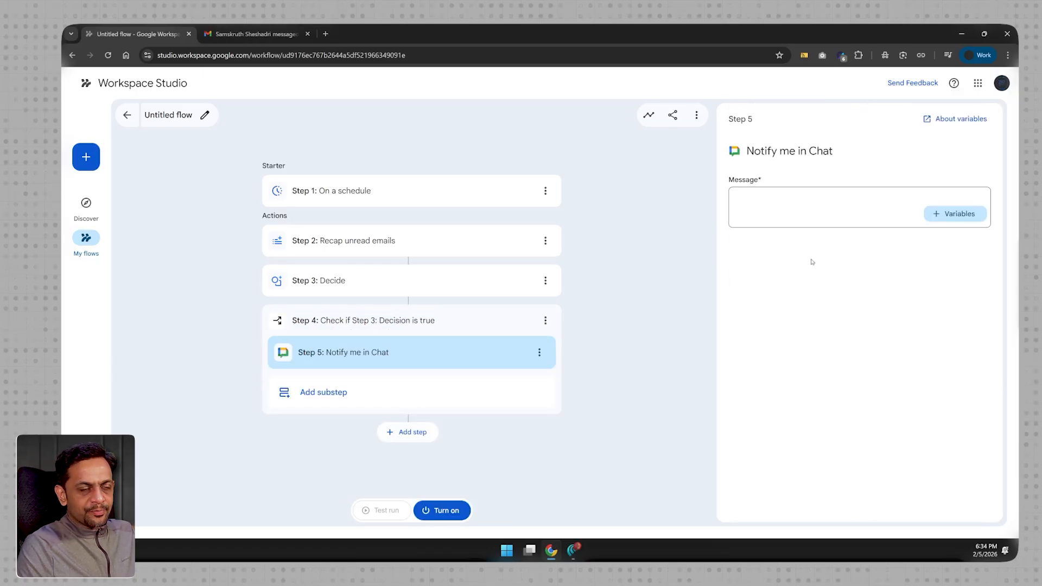
# Write the Step 5 Chat message "You have some transactional emails or pending payment emails." followed by a separate paragraph "Please attend them immediately."
pyautogui.click(806, 199)
pyautogui.write('You have some transactional emails or pending payment emails.')
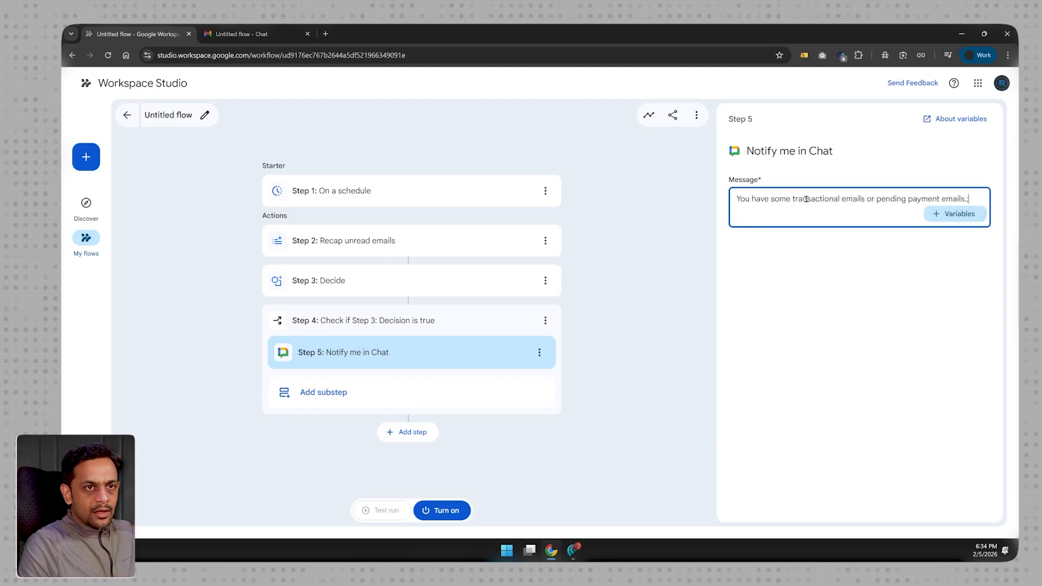
pyautogui.press('Return')
pyautogui.press('Return')
pyautogui.write('Please attend ')
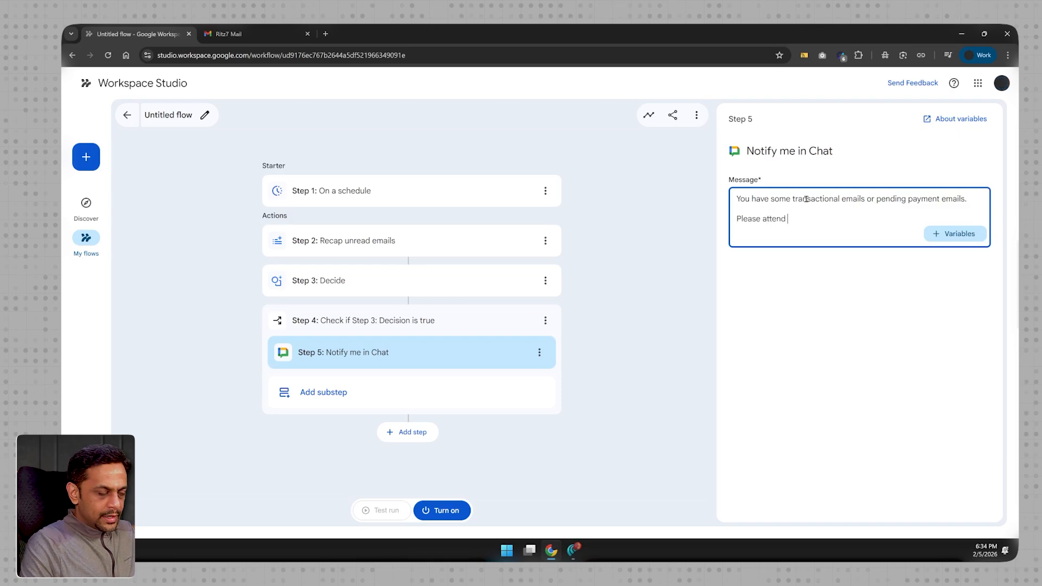
pyautogui.write('them immediately.')
pyautogui.press('Return')
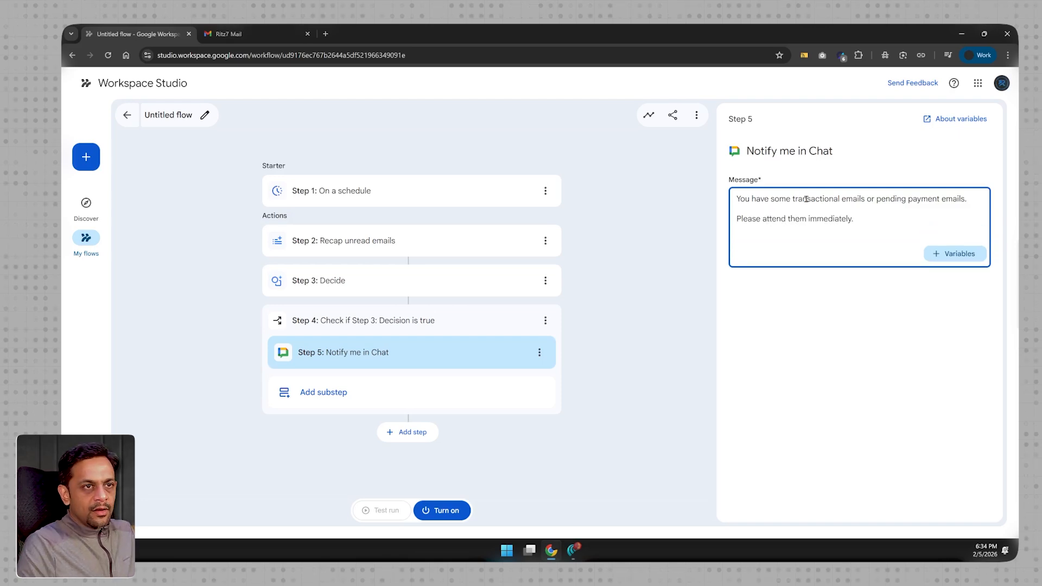
# Insert the Step 2 "Summary of unread email" variable below the text of the Step 5 message
pyautogui.click(955, 253)
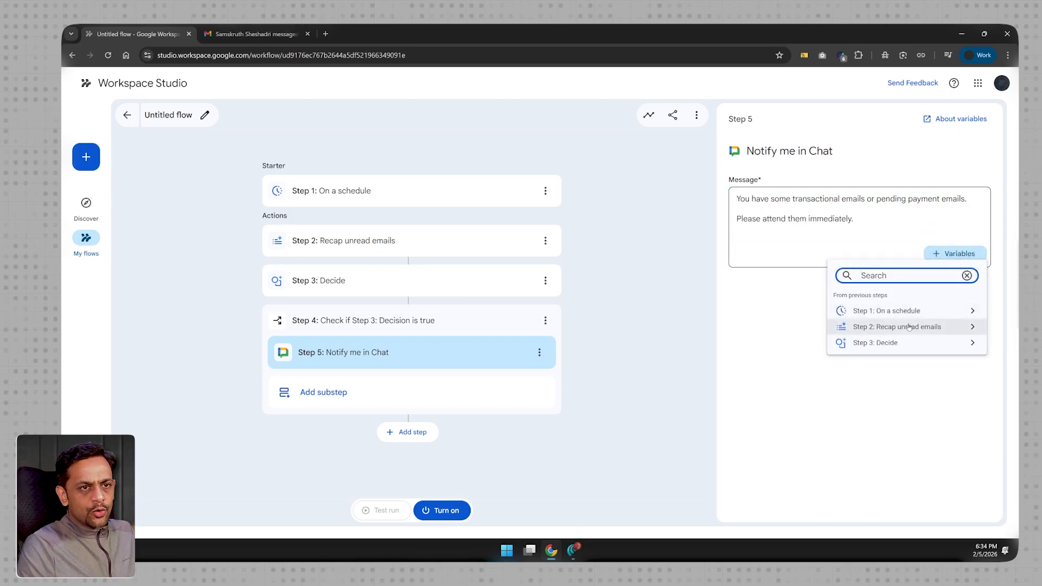
pyautogui.click(910, 329)
pyautogui.click(894, 288)
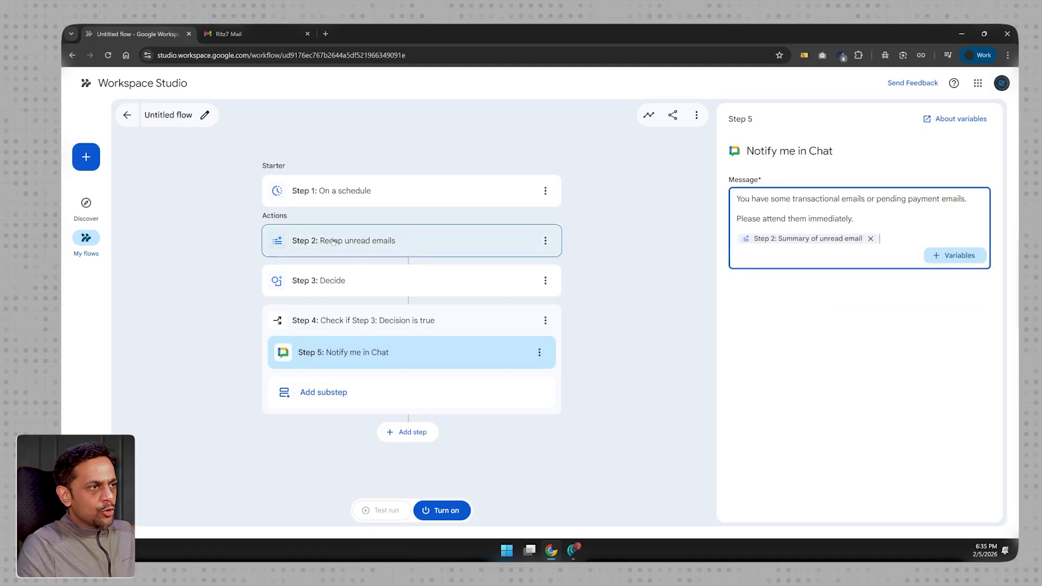
pyautogui.click(504, 454)
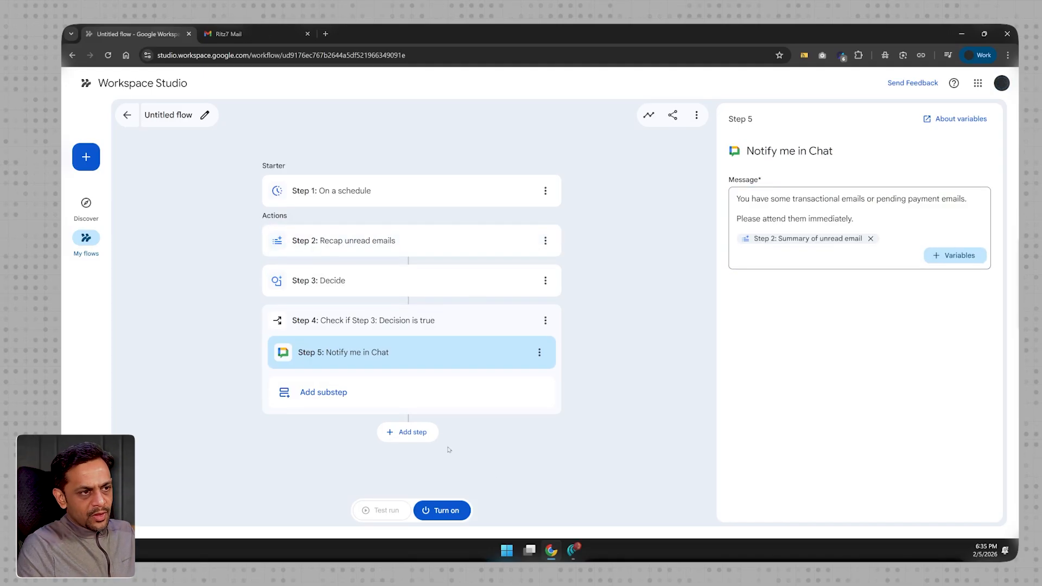
pyautogui.click(399, 434)
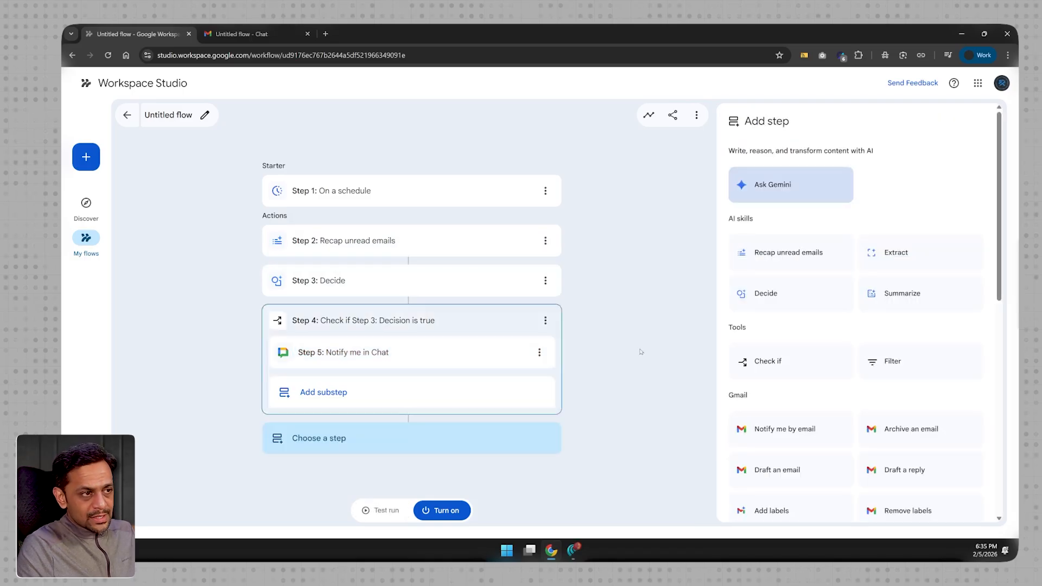
pyautogui.click(776, 296)
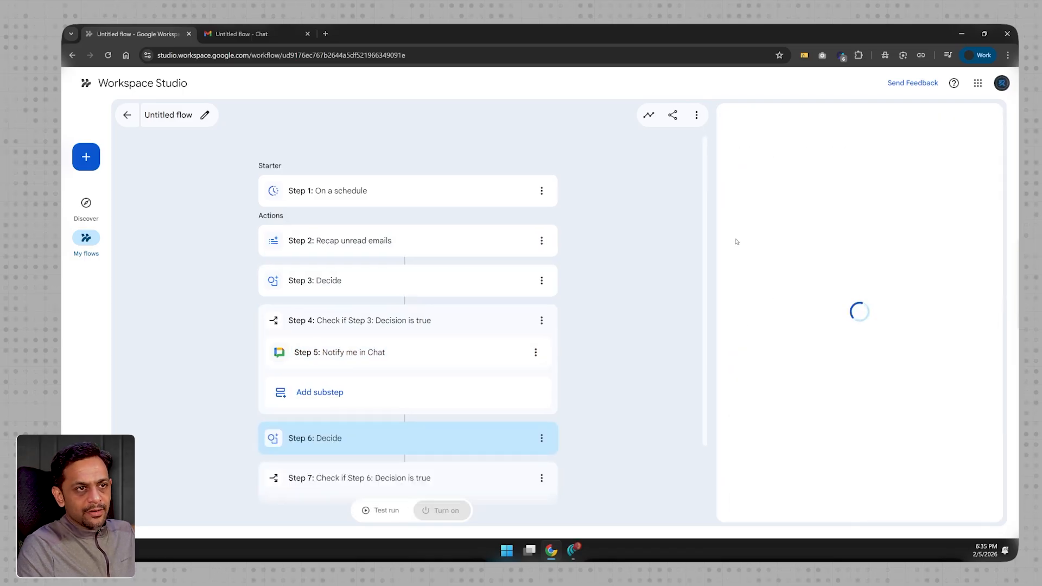
pyautogui.click(541, 438)
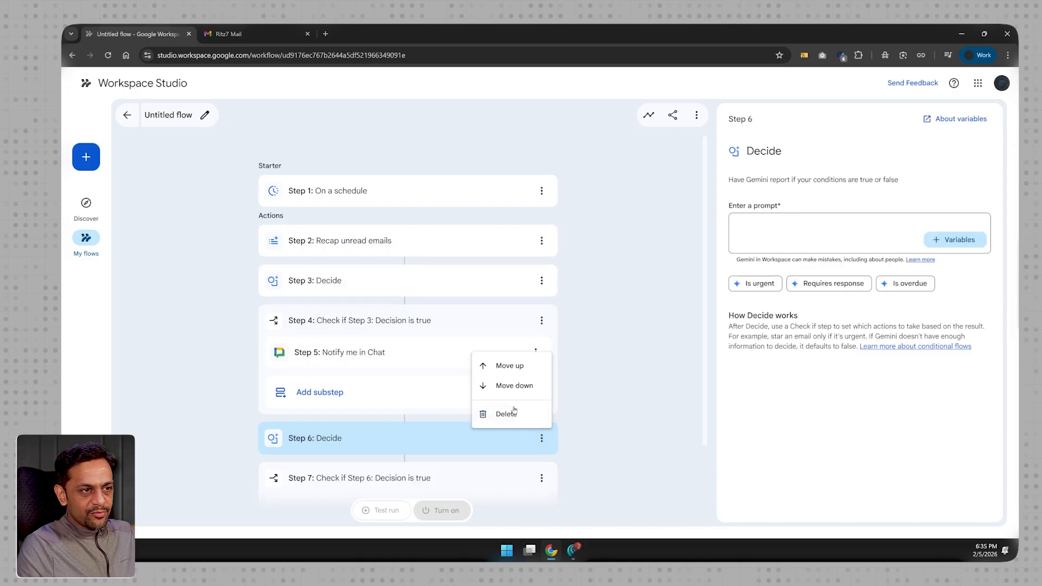
pyautogui.click(502, 414)
# Add a Check if action as Step 6 with the condition that the Step 3 Decision "is false"
pyautogui.click(765, 362)
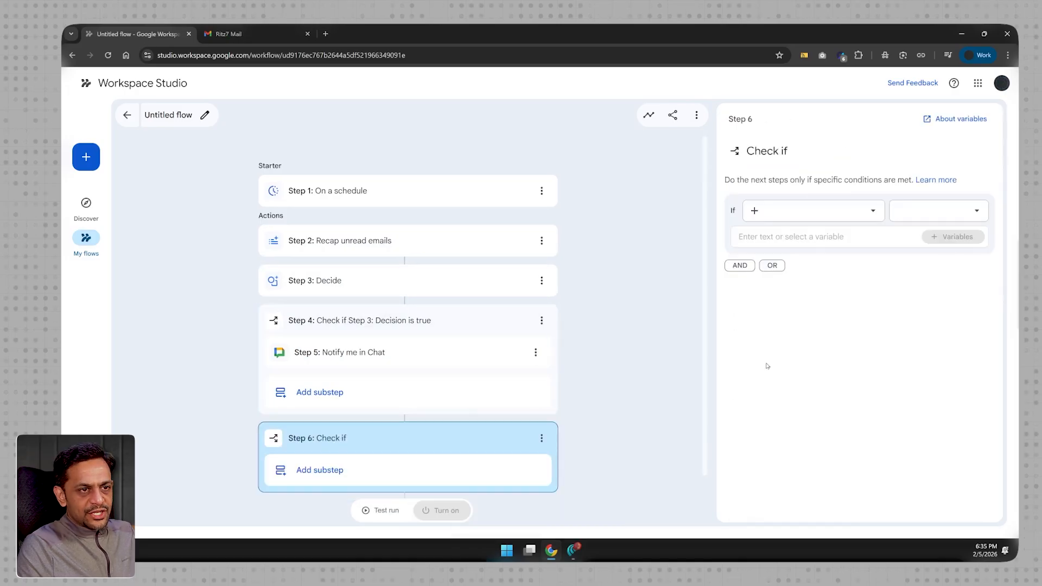
pyautogui.click(752, 211)
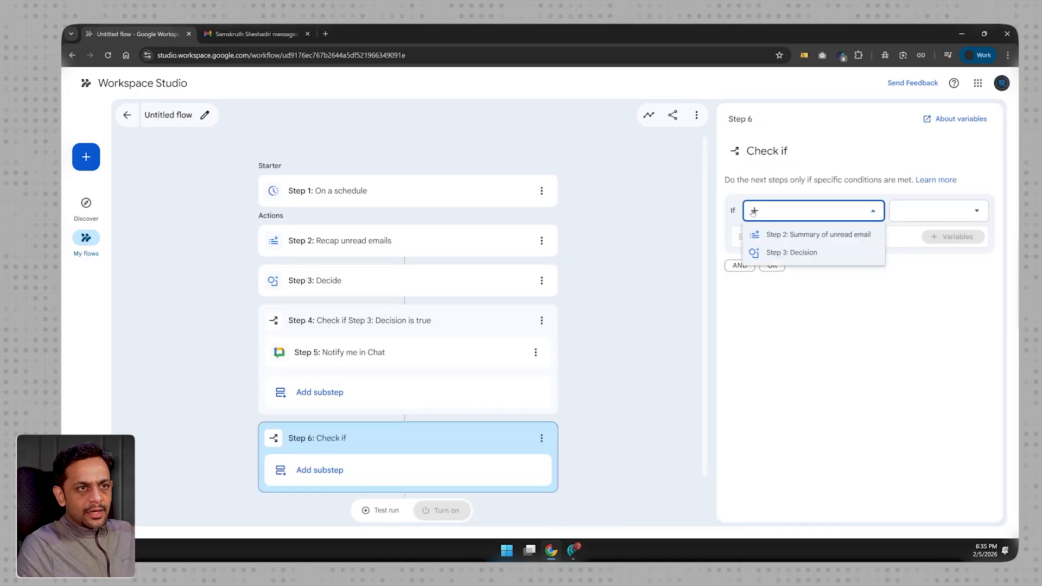
pyautogui.click(792, 252)
pyautogui.click(906, 212)
pyautogui.click(909, 270)
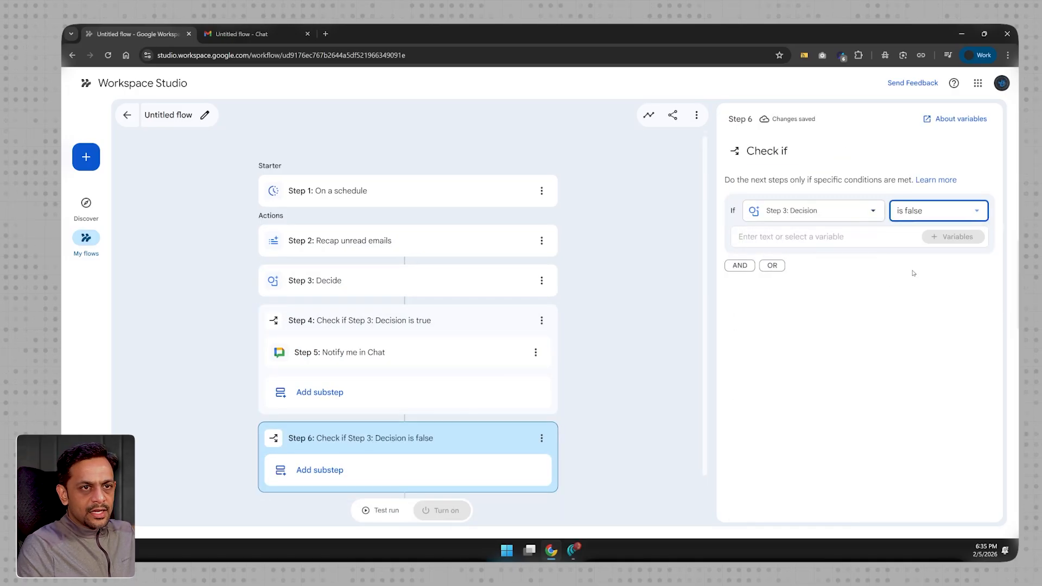
# Add a Notify me in Chat substep under the Step 6 Check if
pyautogui.scroll(-1, 331, 445)
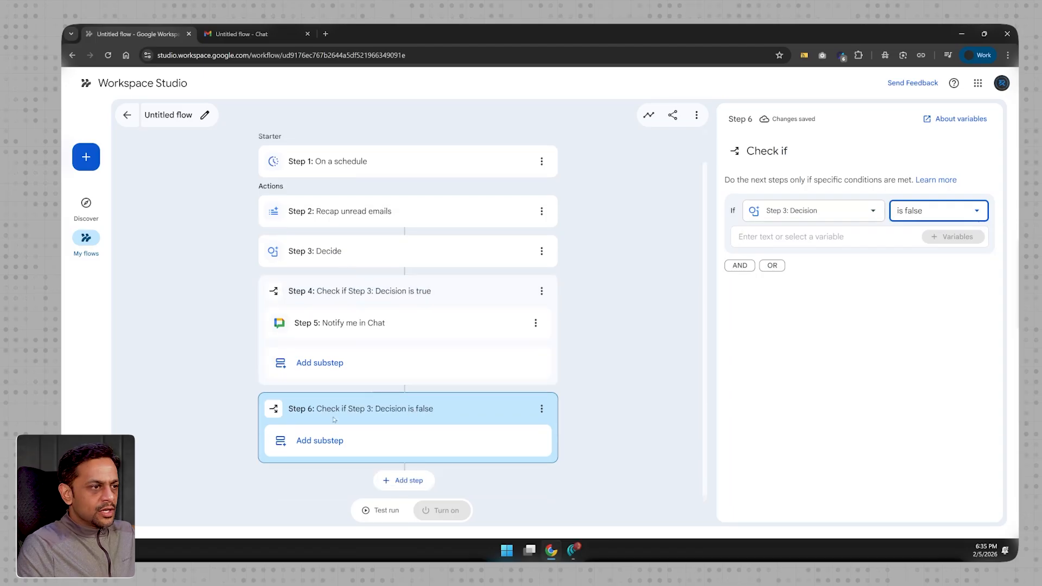
pyautogui.click(331, 445)
pyautogui.scroll(-4, 771, 448)
pyautogui.click(772, 461)
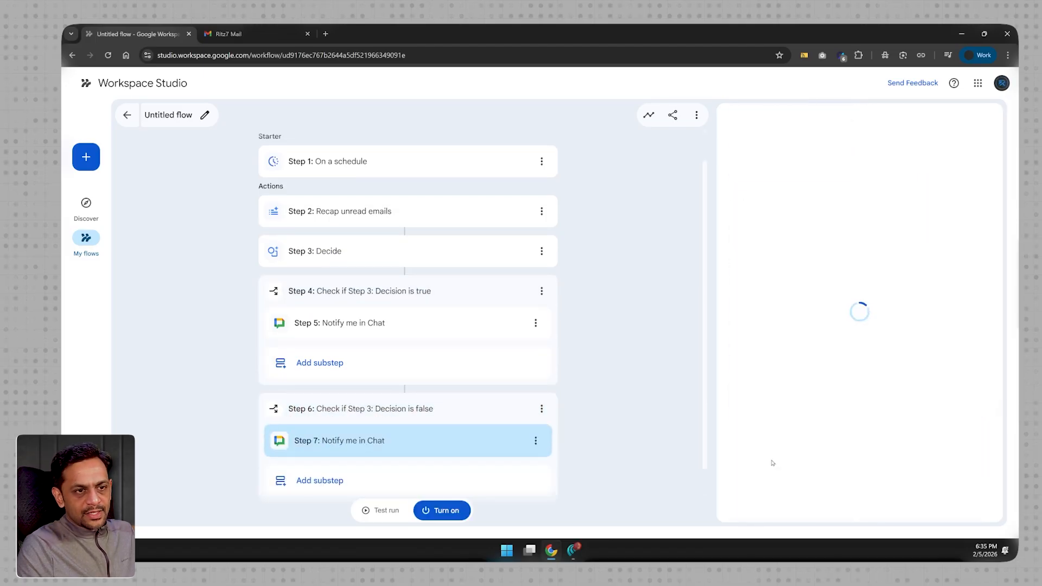
# Enter "No transactional or pending payment emails. Realx." as the Step 7 Chat message
pyautogui.click(789, 202)
pyautogui.write('No trsna')
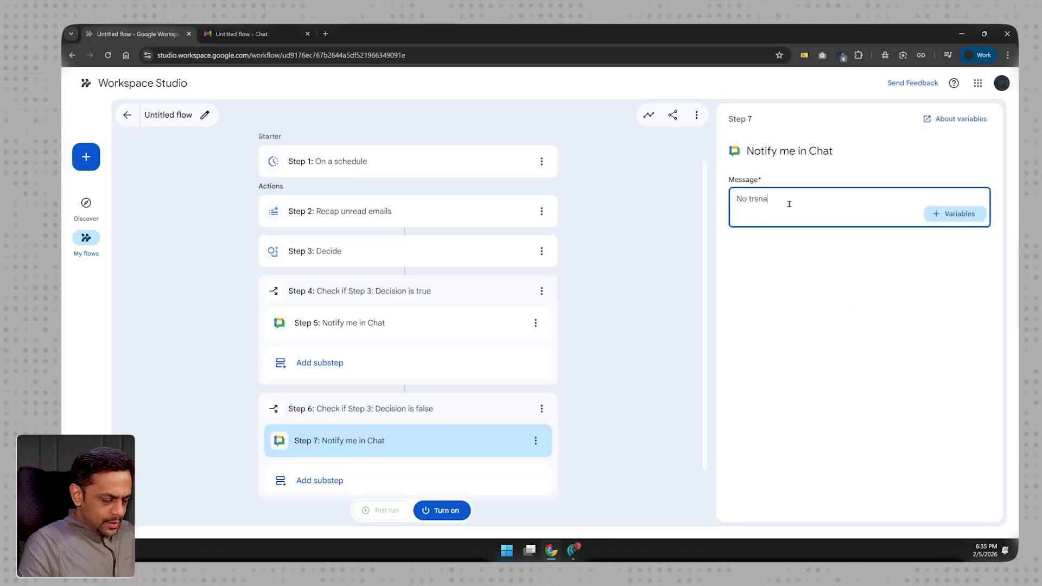
pyautogui.write('c')
pyautogui.press('BackSpace')
pyautogui.press('BackSpace')
pyautogui.press('BackSpace')
pyautogui.press('BackSpace')
pyautogui.write('ansactional or pending pa')
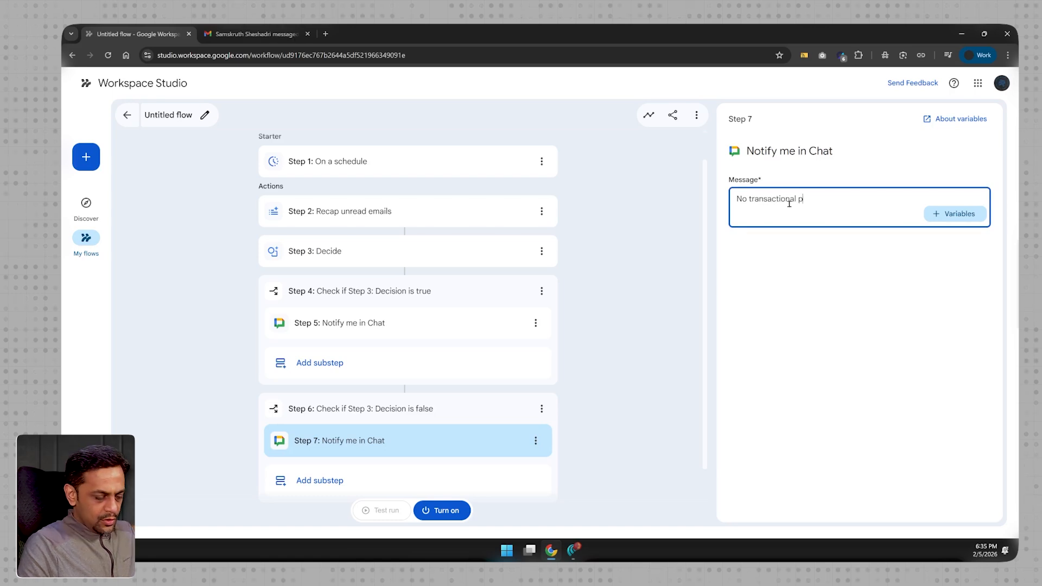
pyautogui.write('yment em')
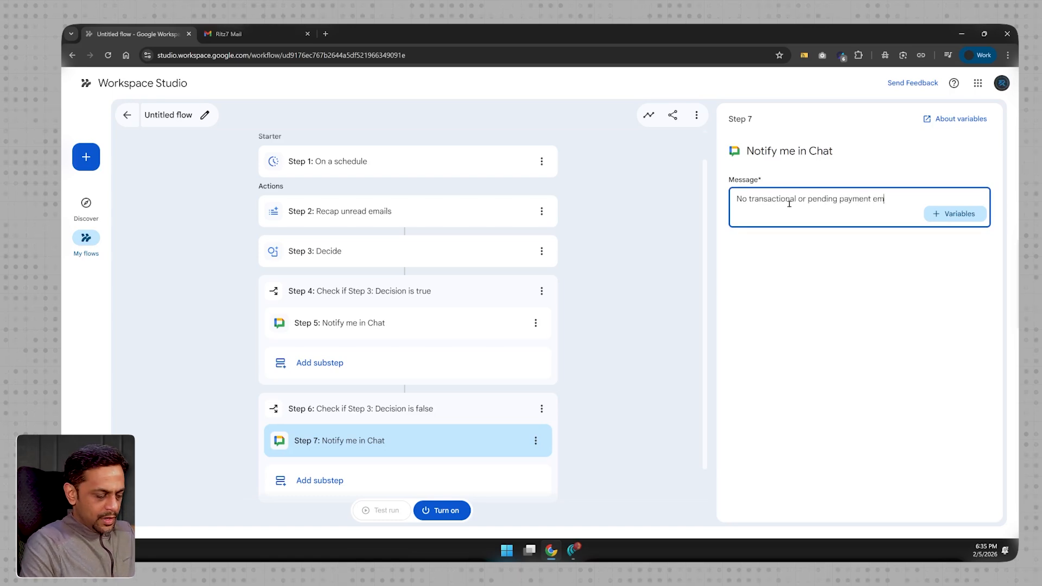
pyautogui.write('ails. Realx.')
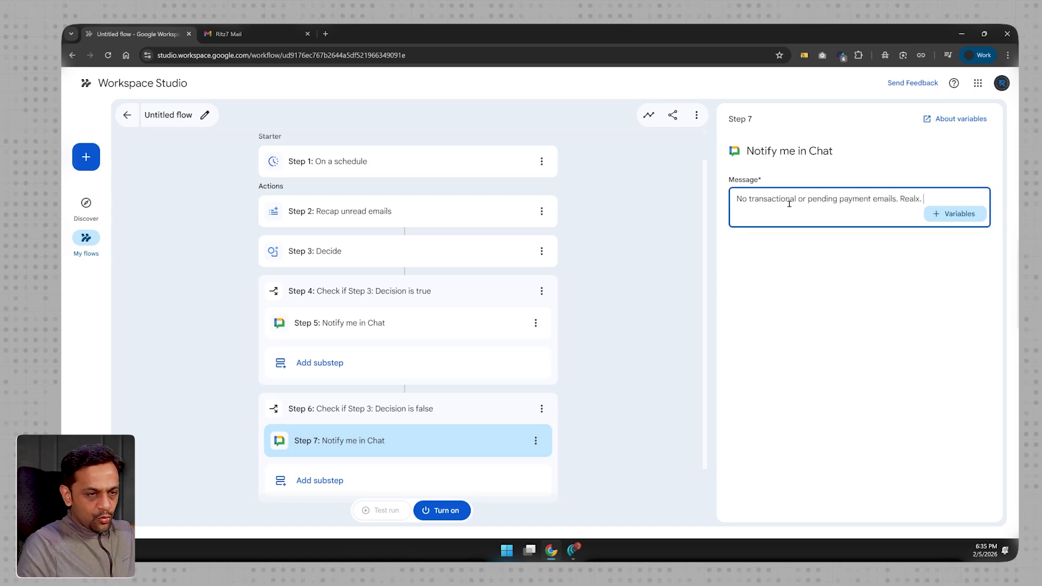
pyautogui.click(635, 327)
# Start a test run of the flow and read through the unread email recap in its results
pyautogui.scroll(-1, 635, 328)
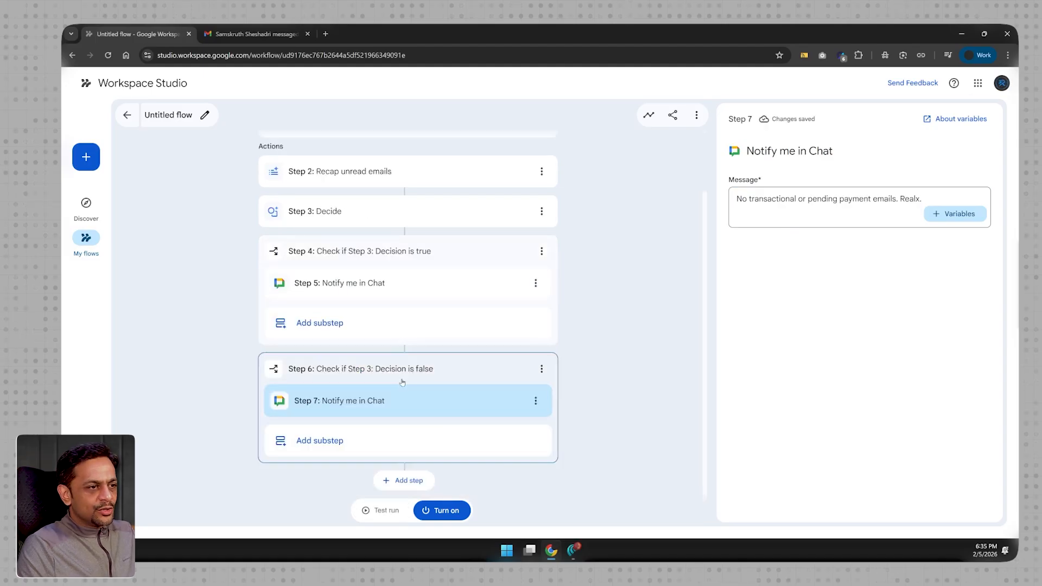
pyautogui.click(379, 511)
pyautogui.click(744, 255)
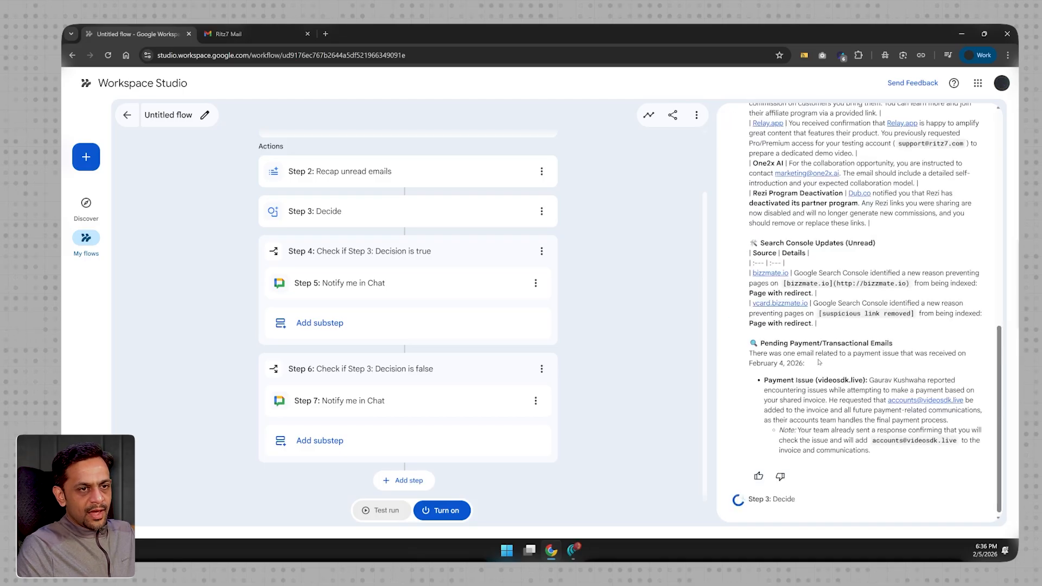
pyautogui.scroll(10, 818, 358)
pyautogui.scroll(-6, 818, 358)
pyautogui.scroll(4, 814, 314)
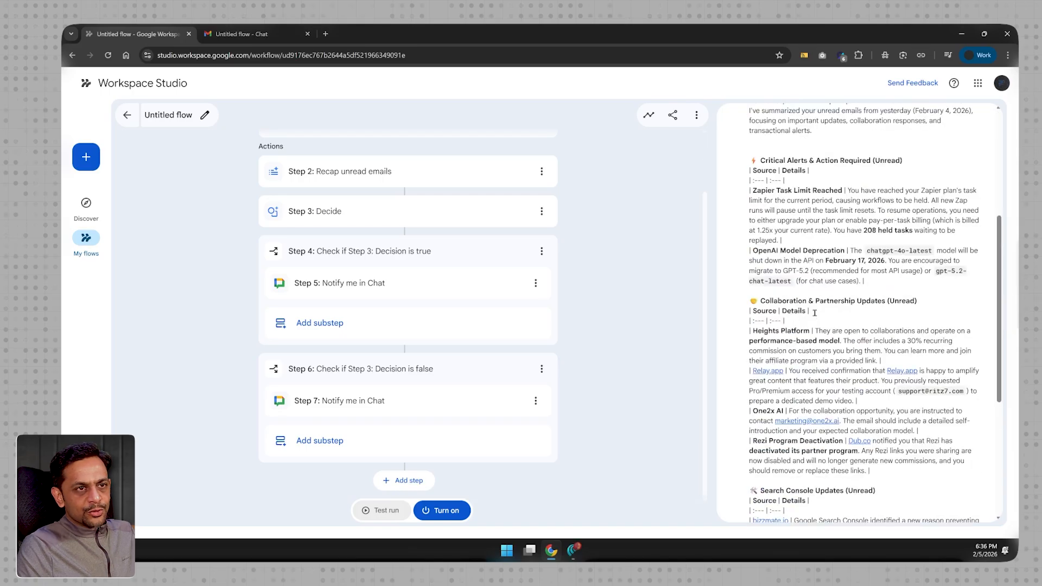
pyautogui.scroll(10, 807, 307)
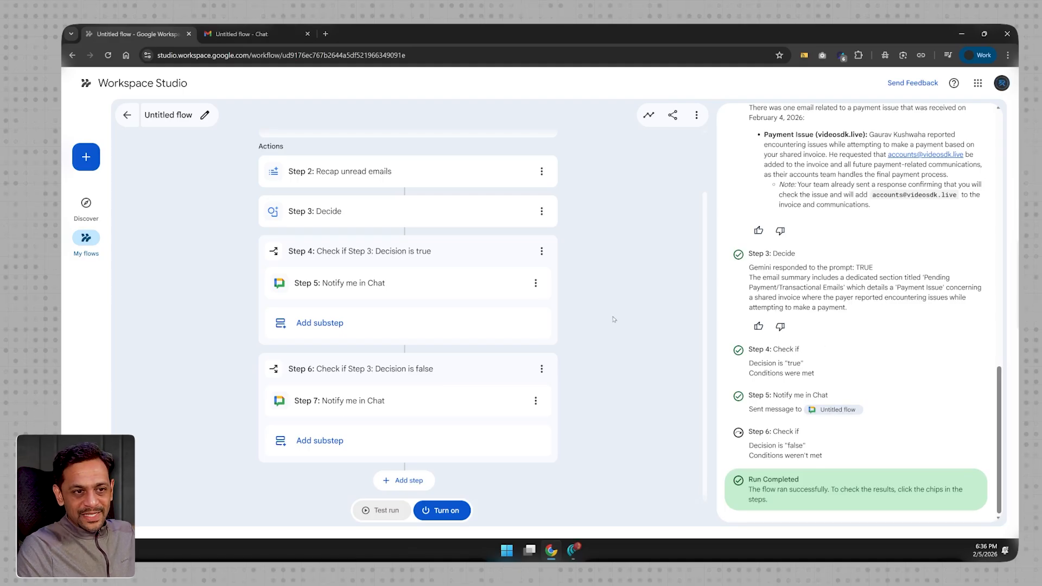
# Switch to Gmail Chat, open the "Untitled flow" conversation, and read the notification sent by the test run
pyautogui.click(236, 34)
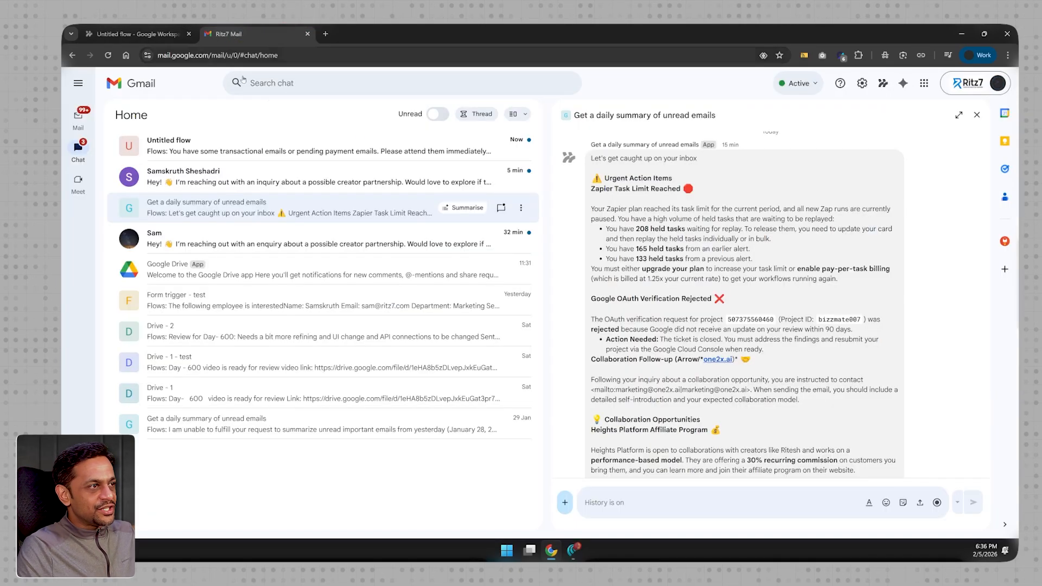
pyautogui.click(258, 146)
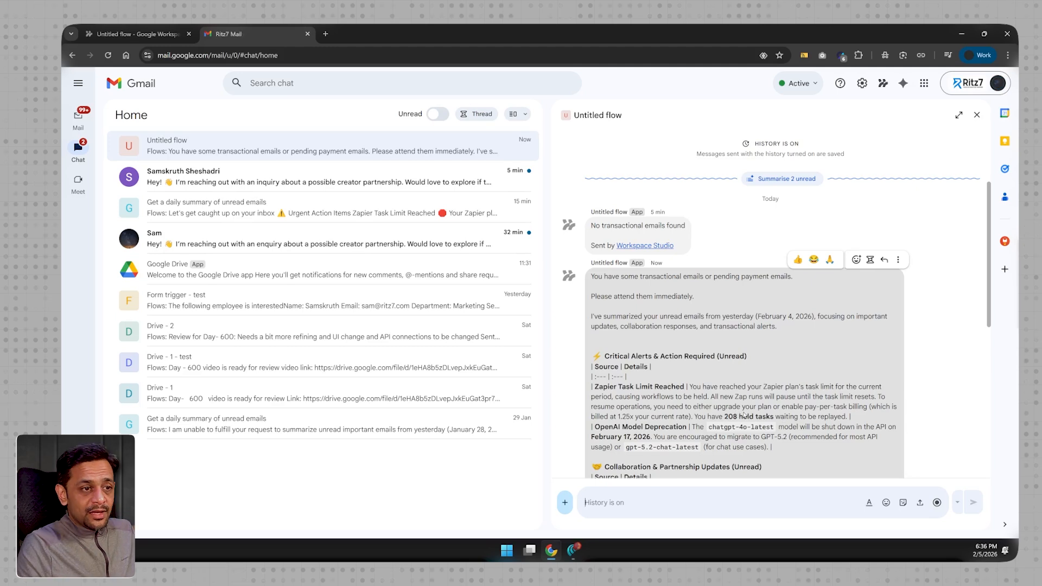
pyautogui.scroll(-1, 744, 414)
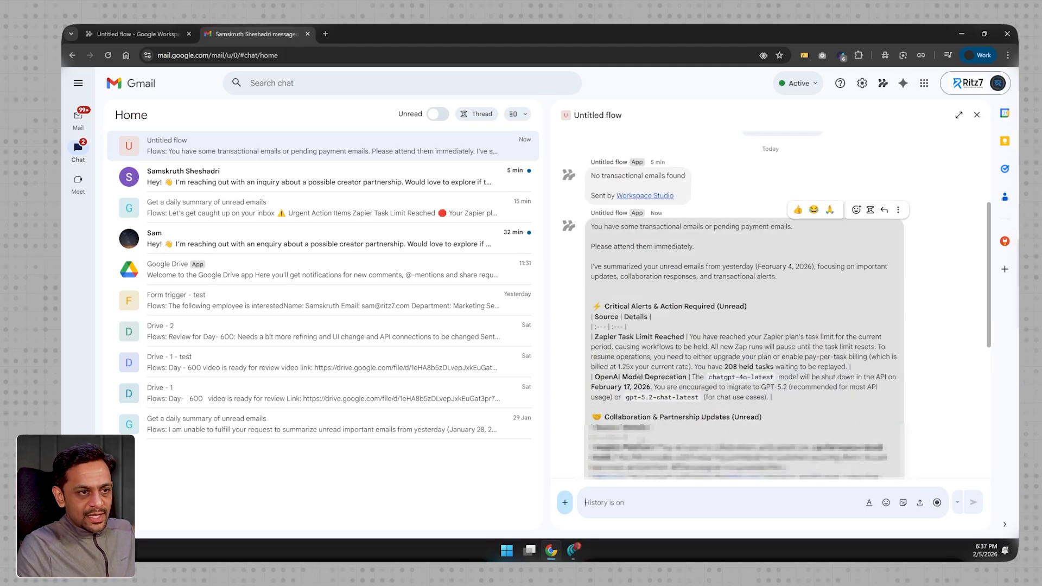
pyautogui.scroll(-5, 744, 304)
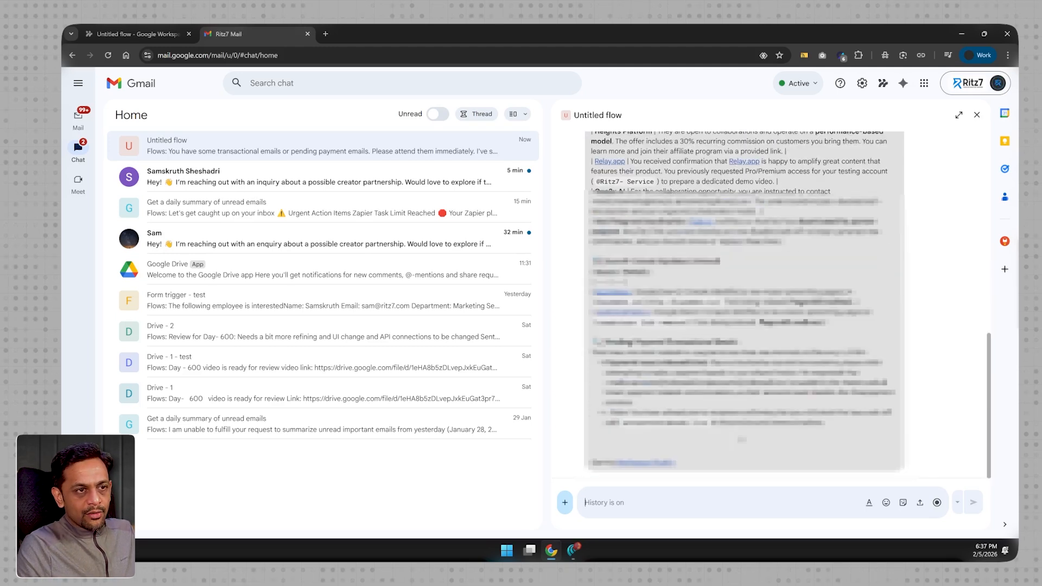
# Return to Workspace Studio and rename the flow "Transactional / Pending Payments"
pyautogui.click(136, 34)
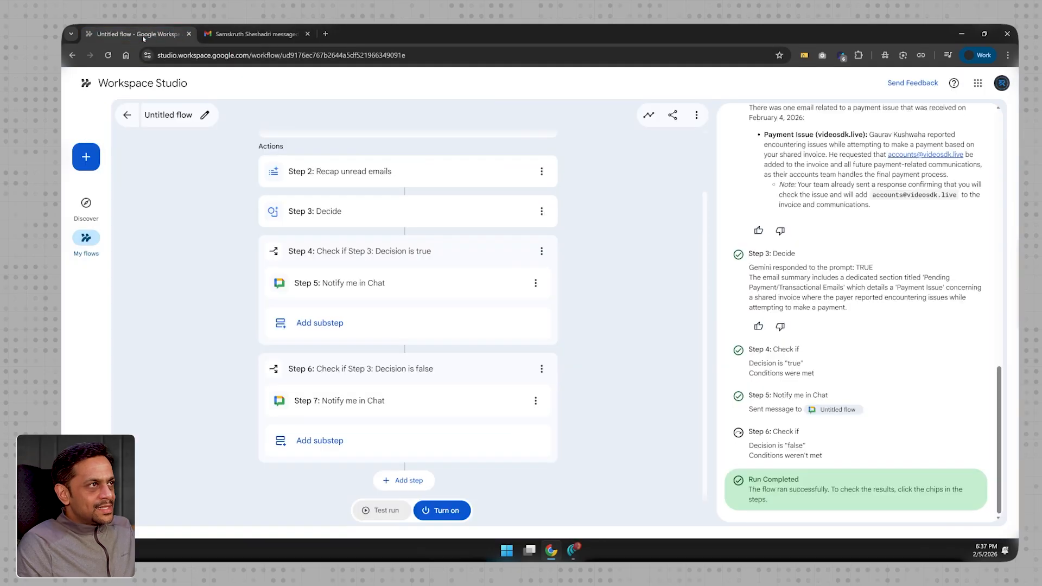
pyautogui.click(165, 117)
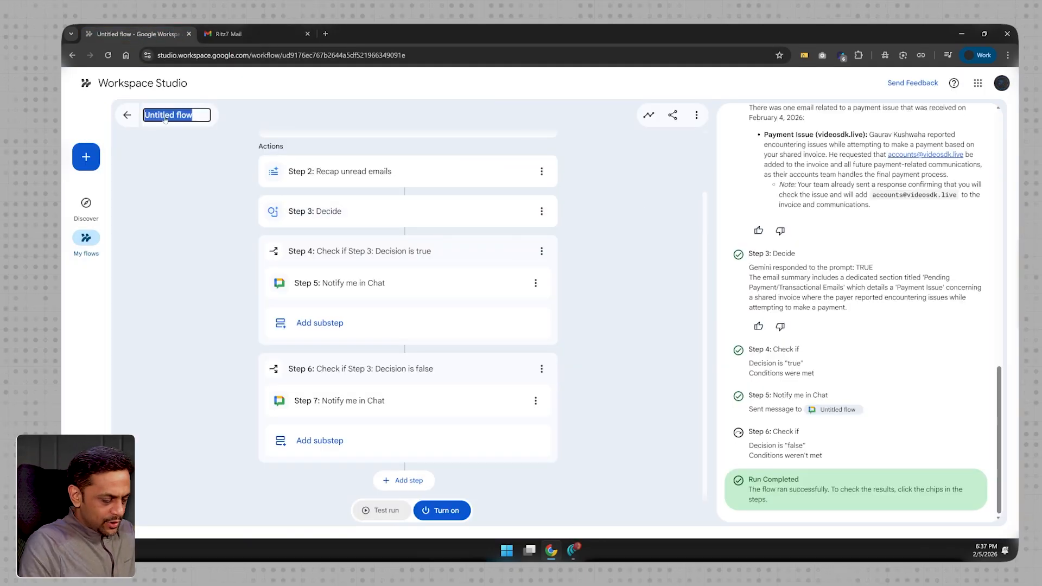
pyautogui.write('Transactional / Pending Payments')
pyautogui.click(235, 164)
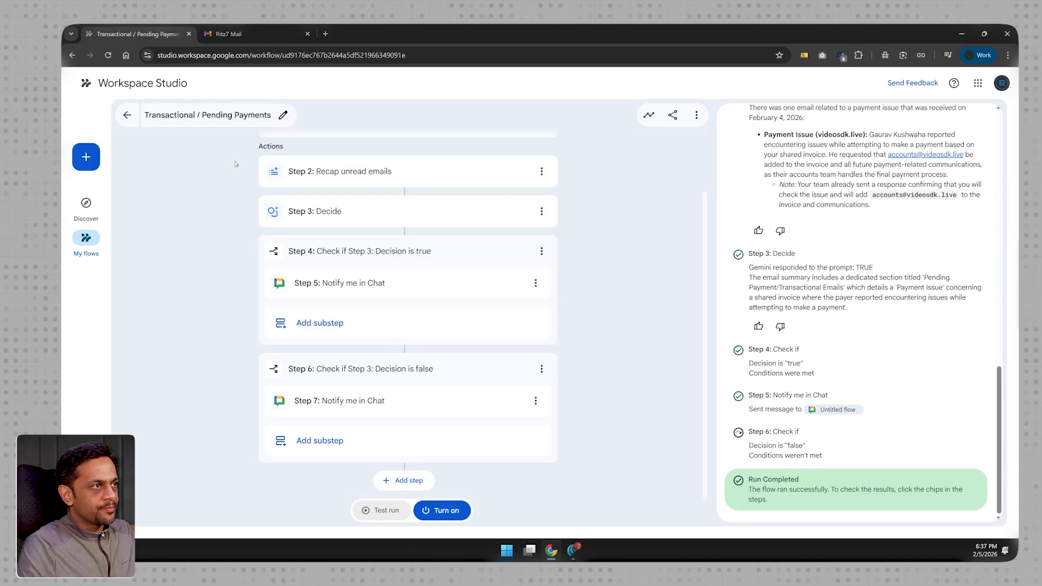
# Open the flow's activity log and examine the times of the recorded test runs
pyautogui.click(649, 116)
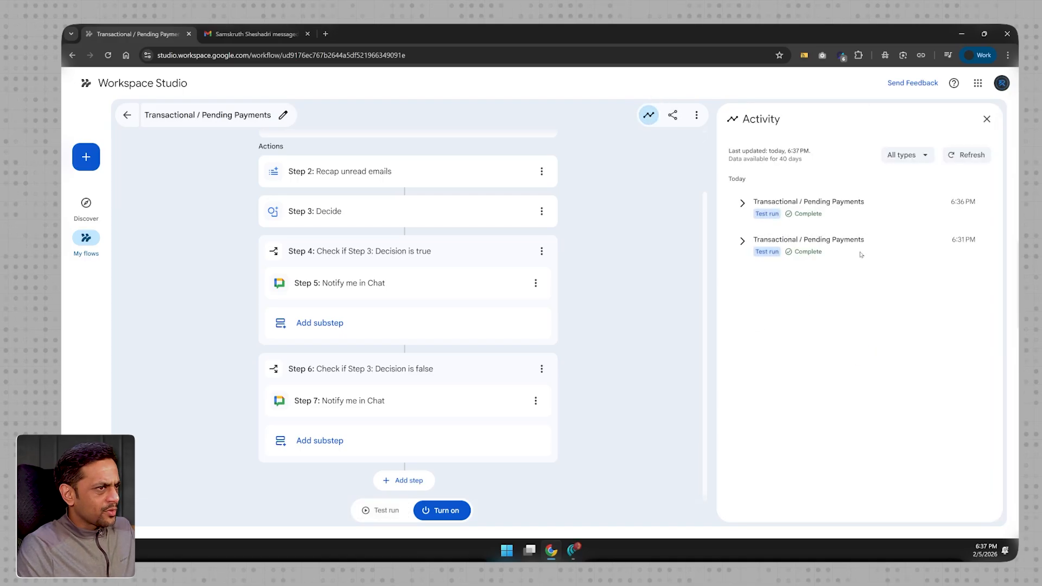
pyautogui.moveTo(954, 240); pyautogui.dragTo(970, 242)
pyautogui.moveTo(950, 201); pyautogui.dragTo(962, 210)
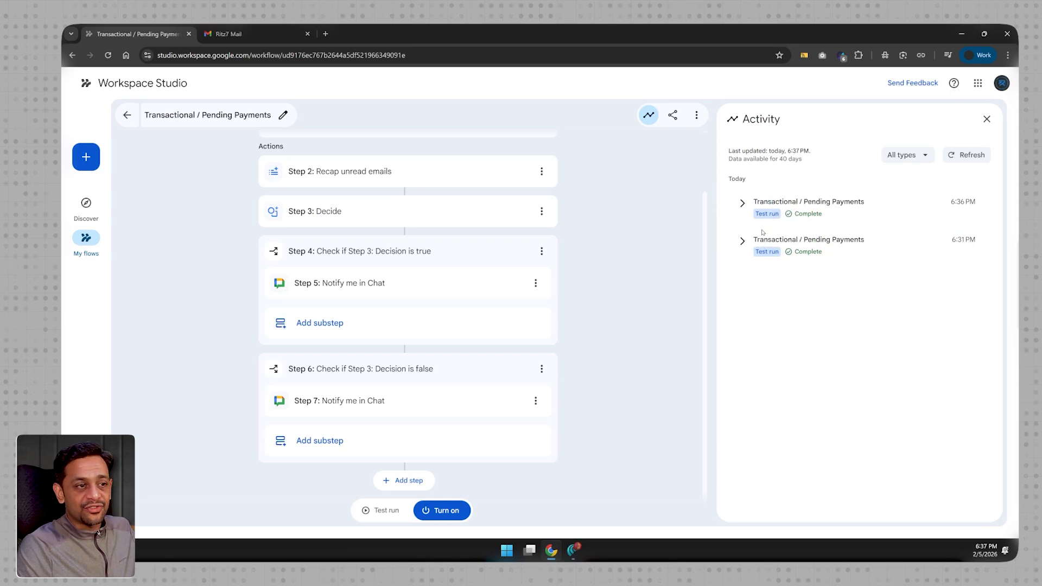
# Turn on the flow and turn it off again after checking the start date in the Step 1 schedule
pyautogui.click(438, 511)
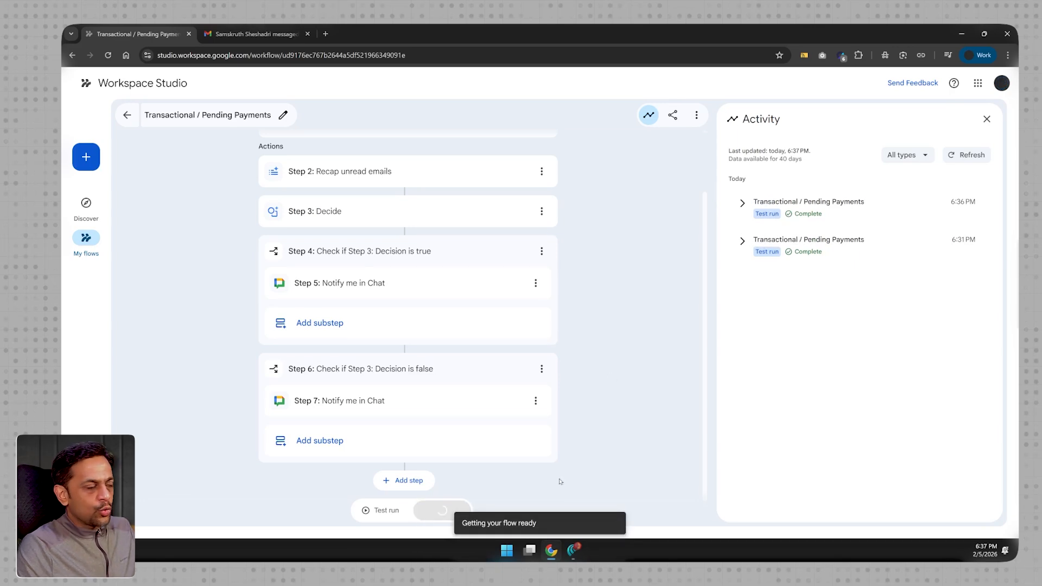
pyautogui.scroll(2, 384, 174)
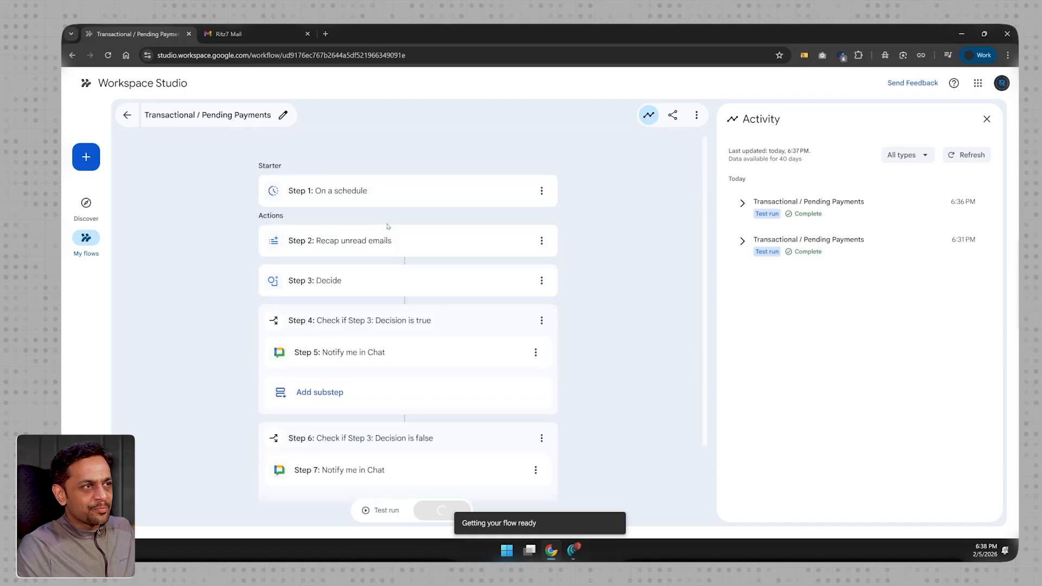
pyautogui.click(349, 193)
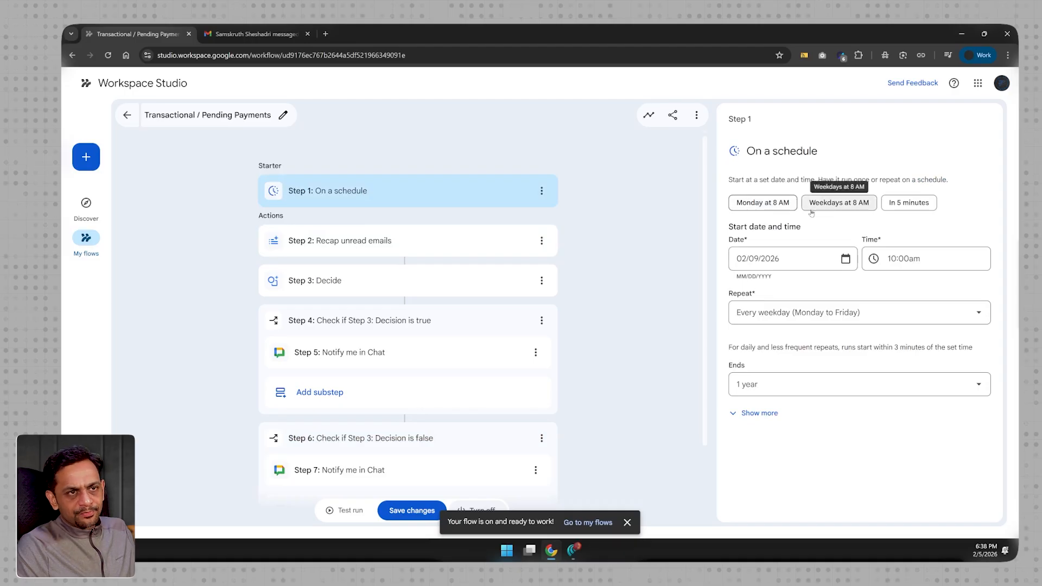
pyautogui.click(756, 263)
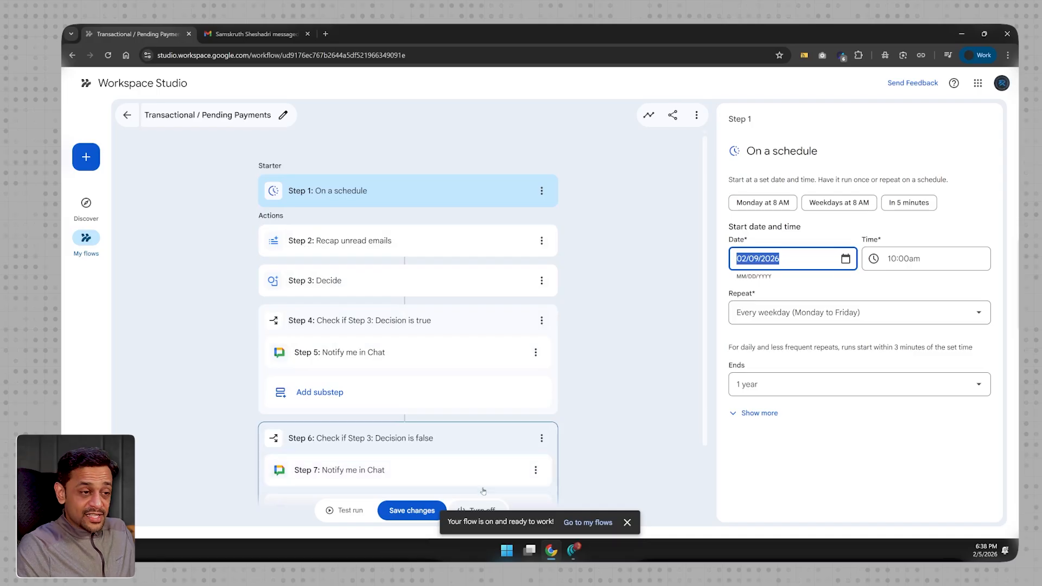
pyautogui.click(480, 506)
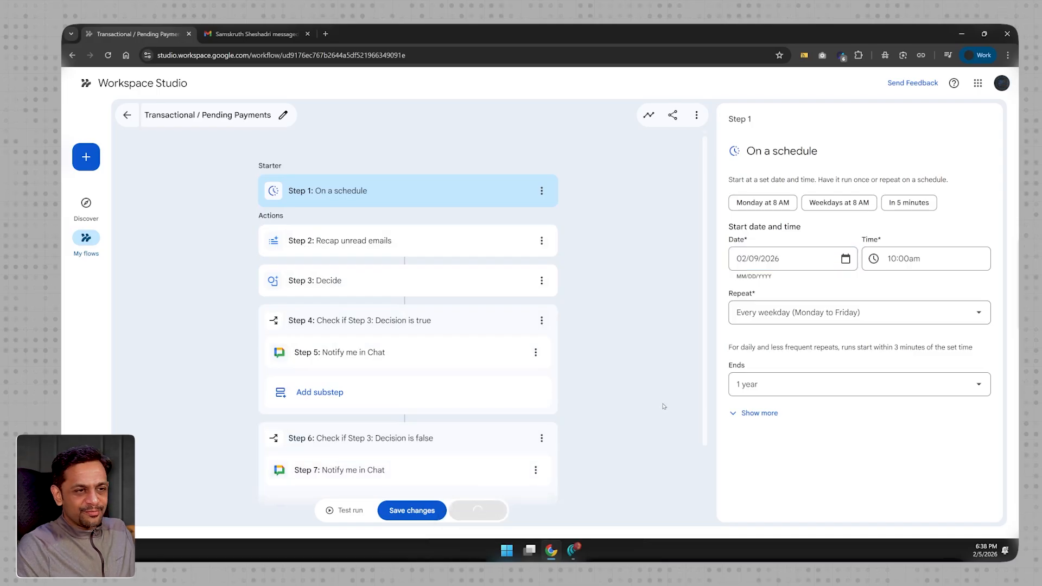